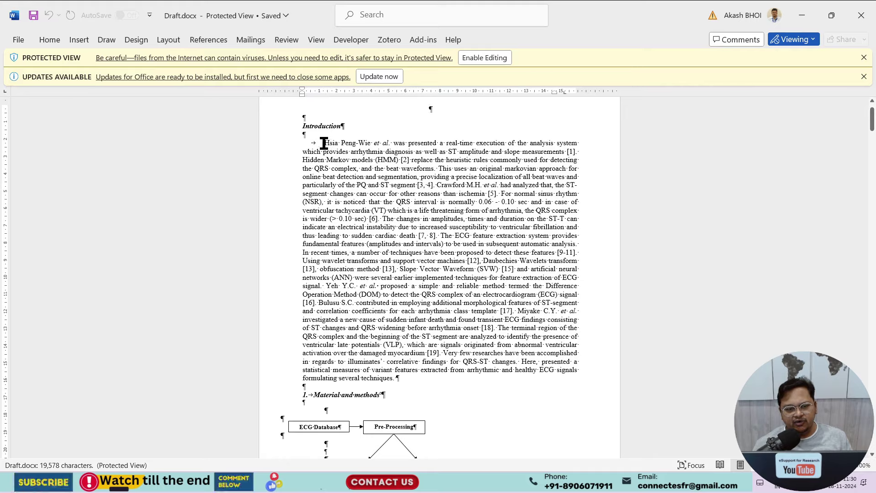
- Enable editing in Draft.docx, copy the whole body paragraph under Introduction, and switch to the SciSpace notebook
click(492, 60)
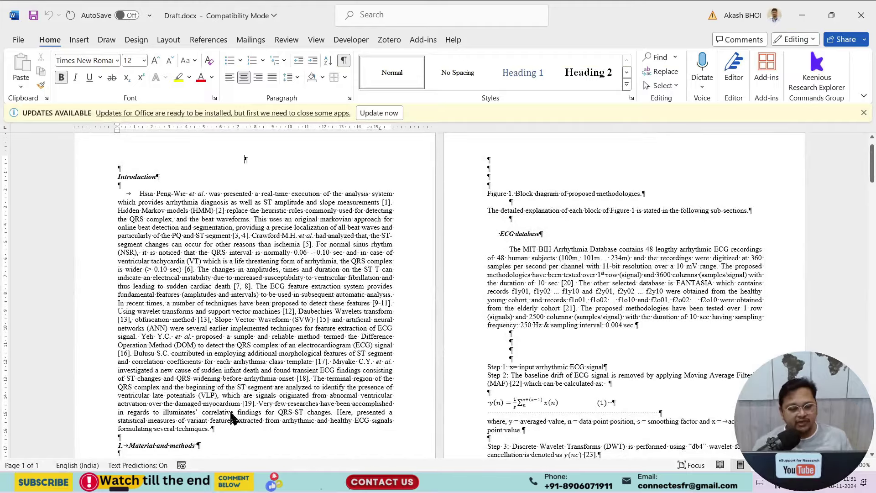
drag(214, 428, 139, 193)
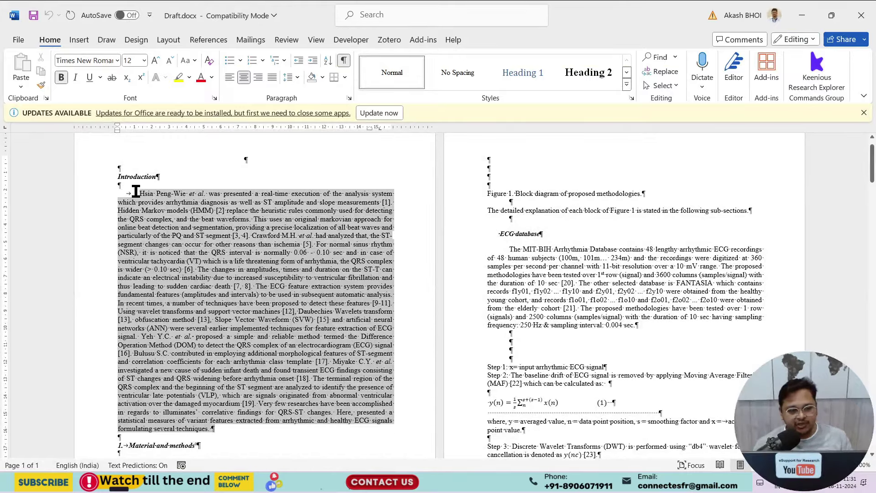
key(alt+Tab)
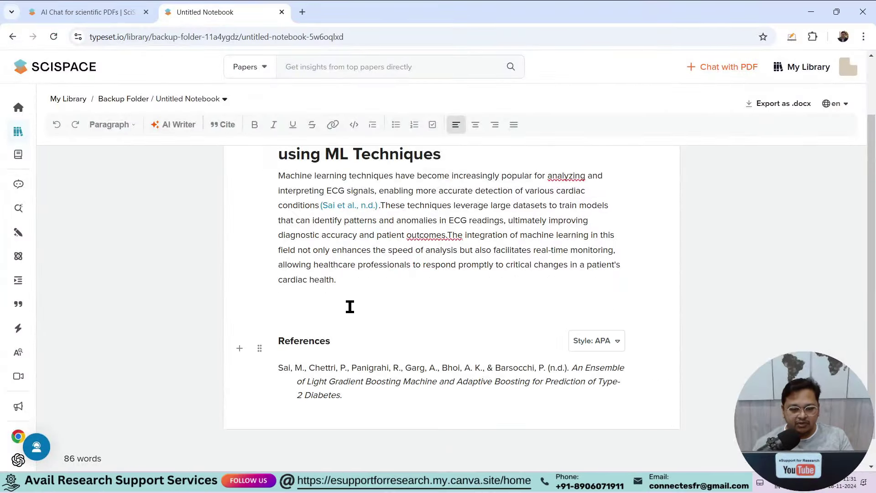
- Add the line "Intorduction" below the notebook's opening paragraph and paste the copied paragraph underneath it
click(363, 289)
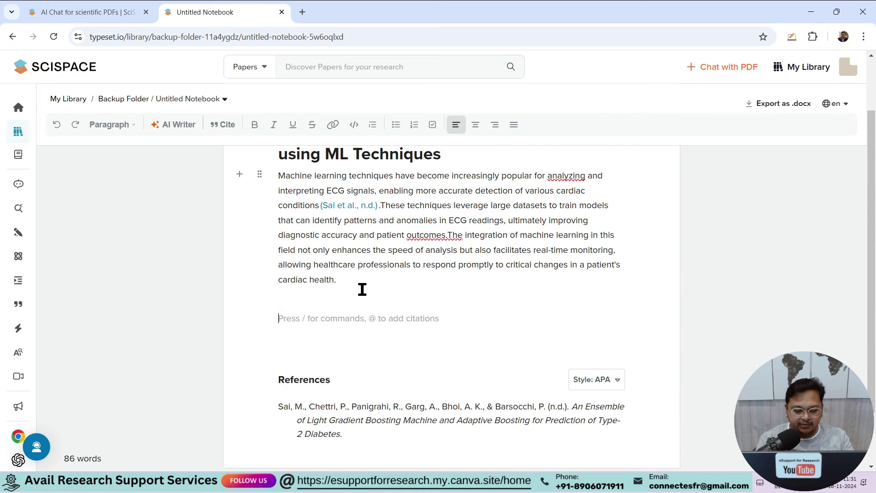
text(Intorduction)
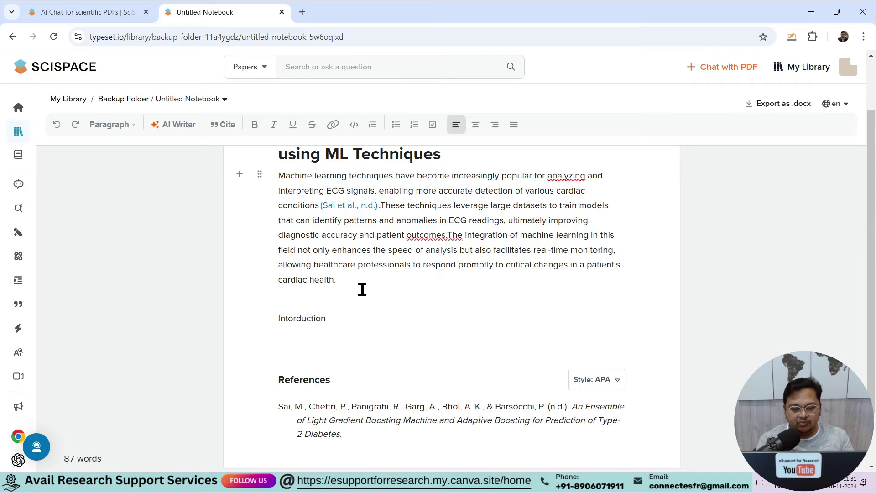
key(Return)
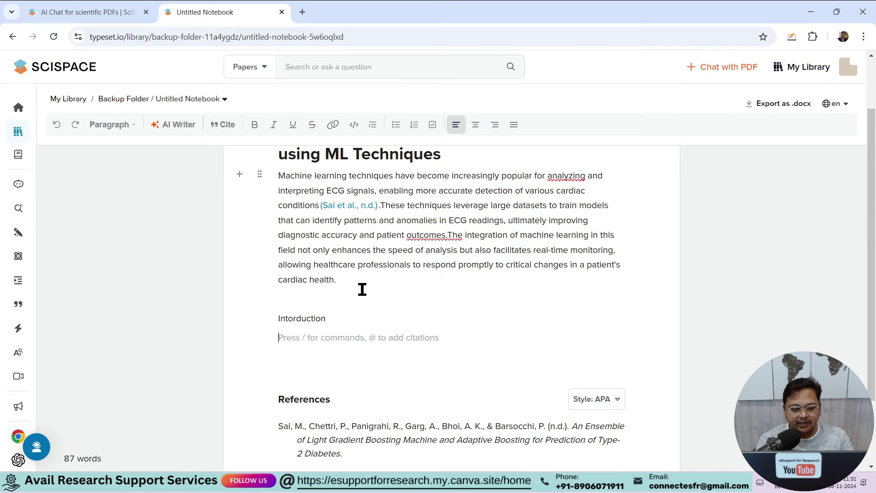
key(ctrl+v)
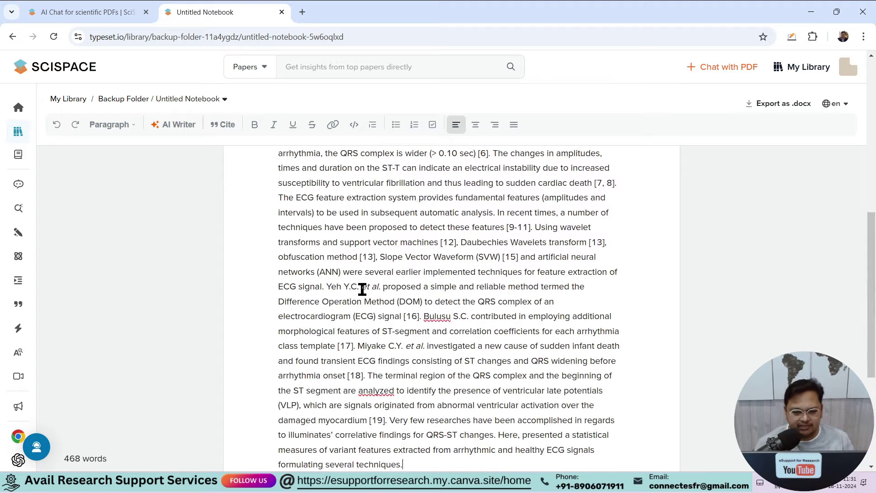
- Correct the misspelled line "Intorduction" to "Introduction" using the spelling suggestion
scroll(465, 313, up, 5)
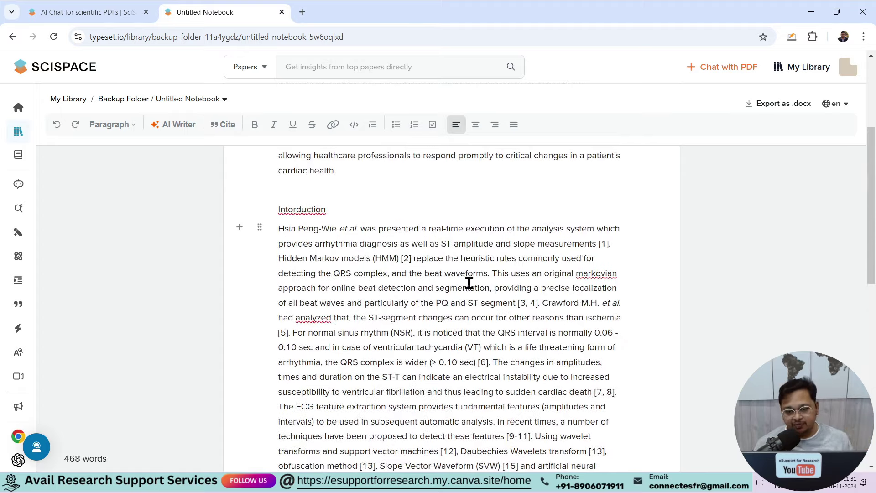
scroll(469, 281, down, 7)
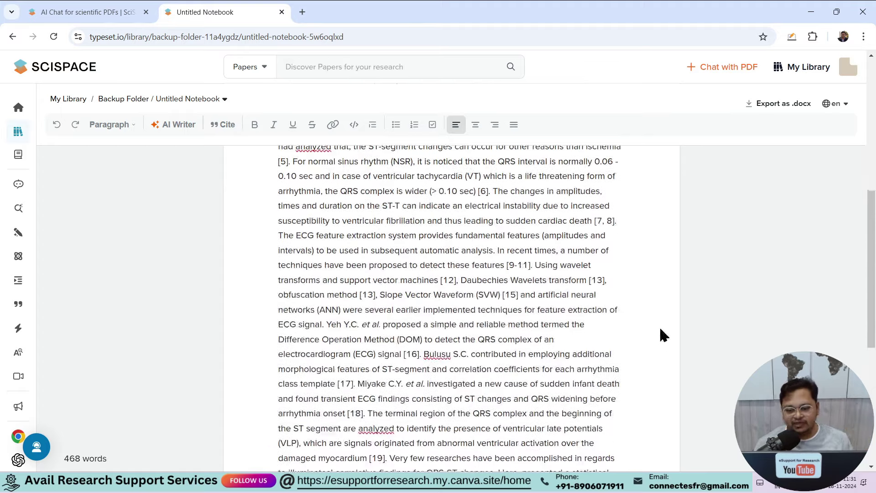
scroll(391, 337, up, 2)
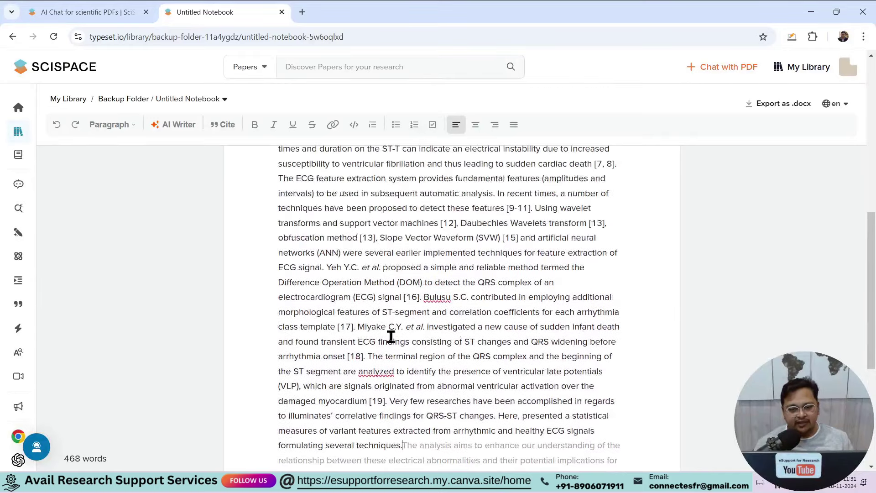
scroll(465, 281, up, 2)
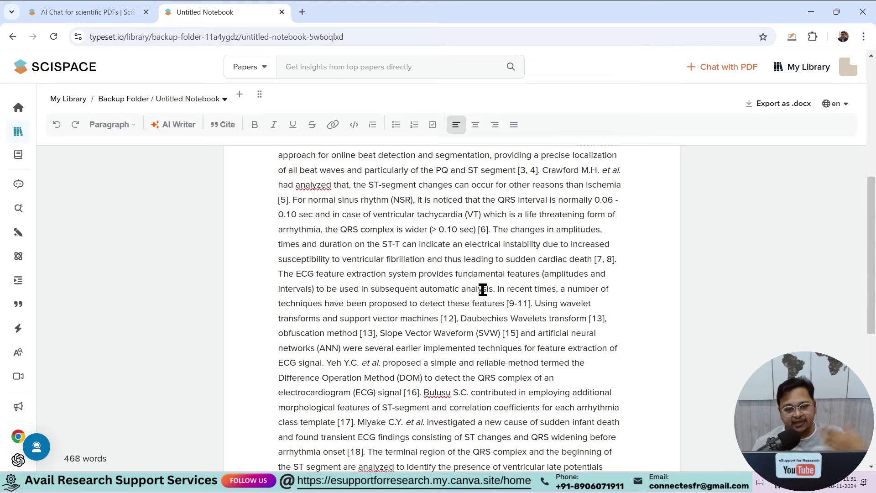
scroll(481, 289, up, 4)
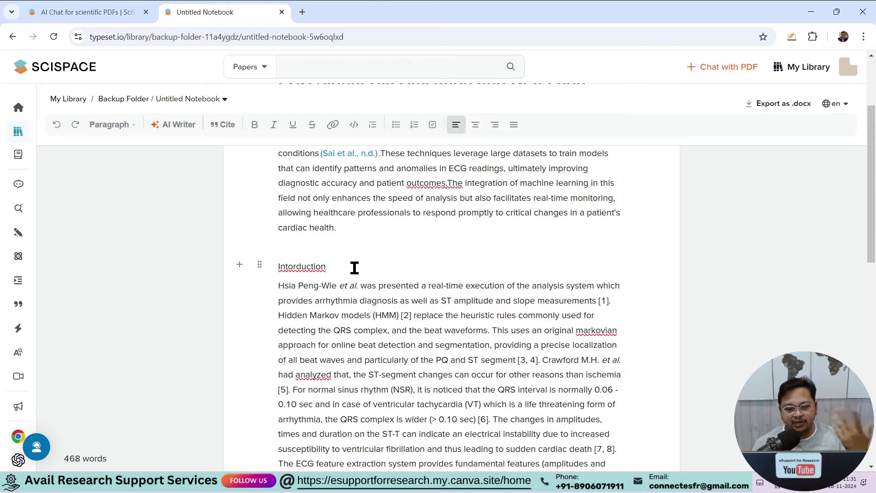
right_click(313, 269)
key(Escape)
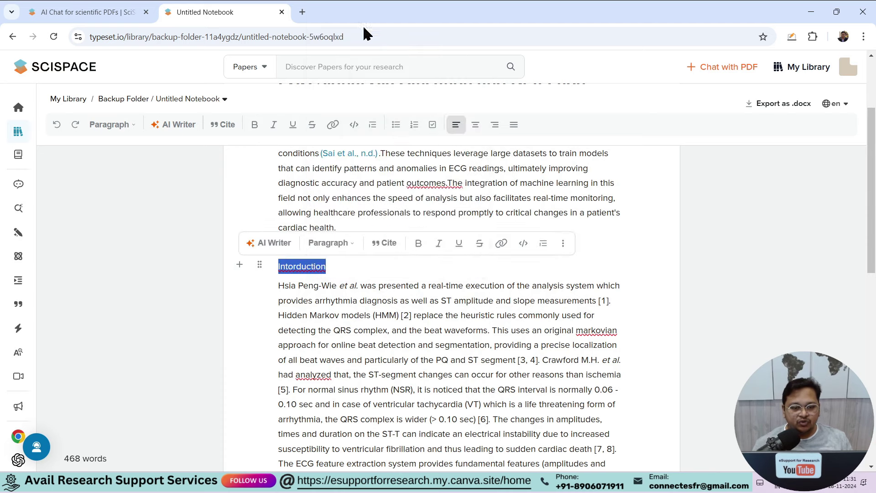
right_click(315, 269)
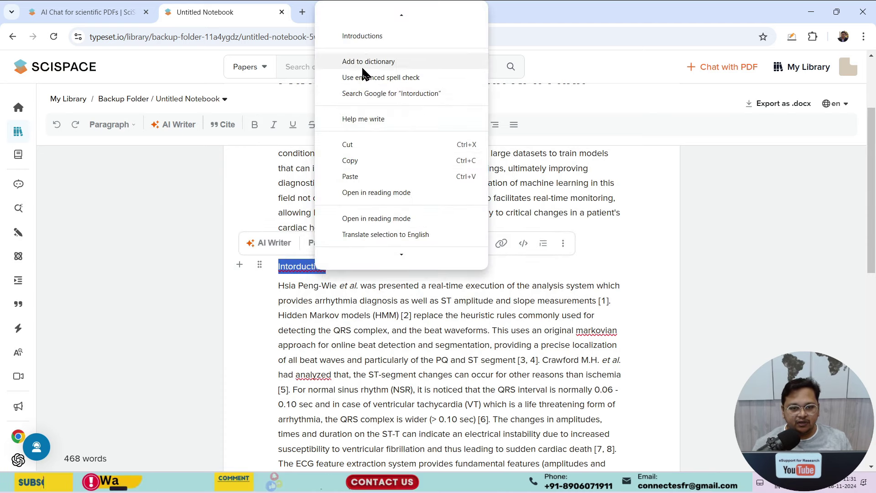
click(370, 20)
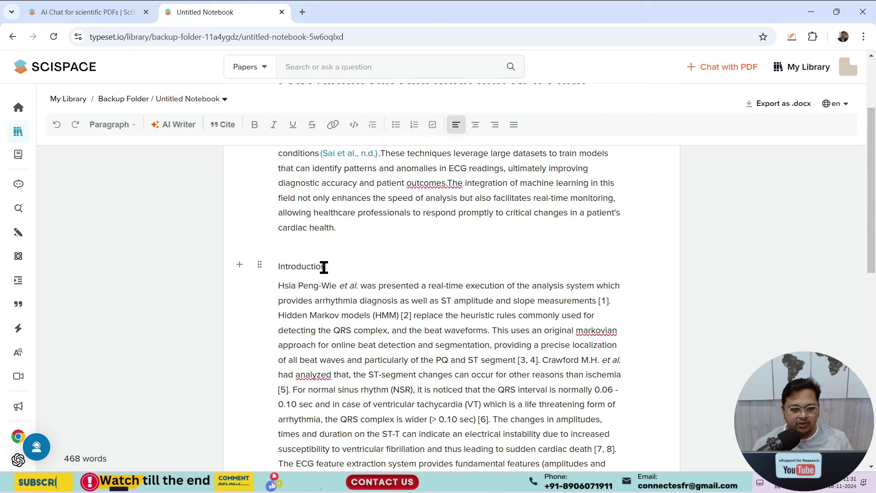
- Format the "Introduction" line above the pasted paragraph as Heading 2
drag(326, 266, 278, 267)
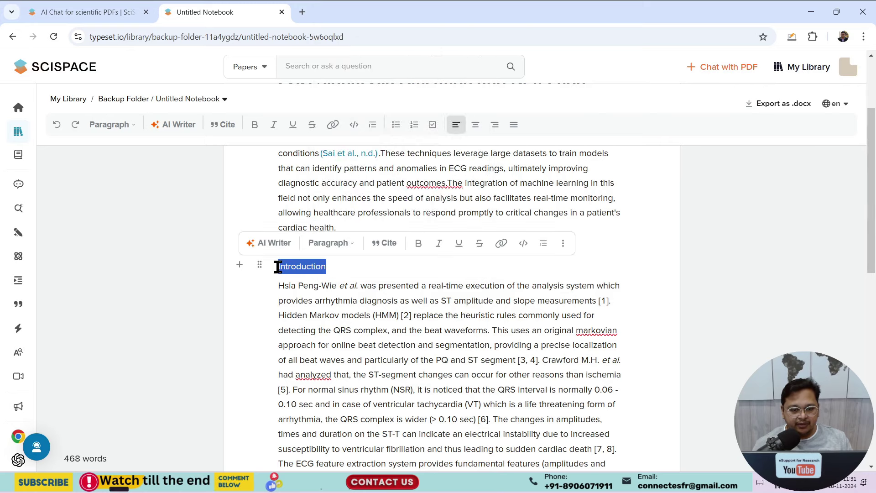
click(342, 242)
click(351, 343)
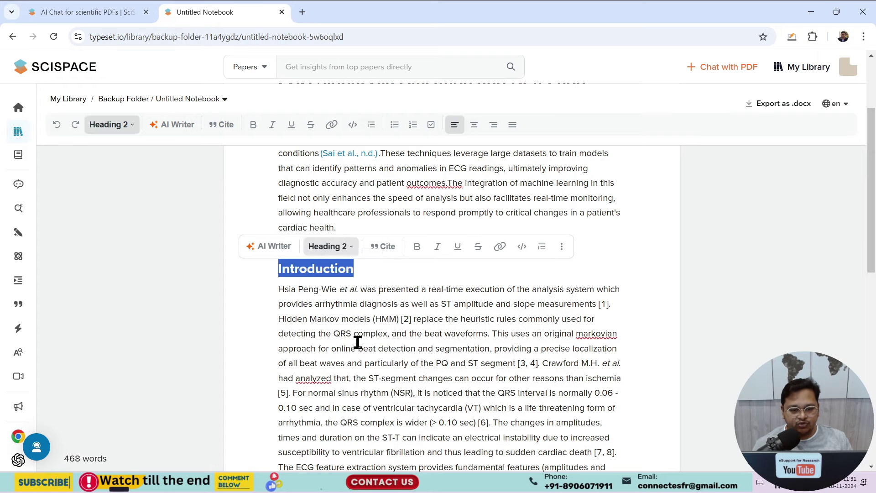
click(383, 271)
- Copy references 7 to 15 from Draft.docx in Word and paste them below the Introduction paragraph in the SciSpace notebook
scroll(444, 283, up, 2)
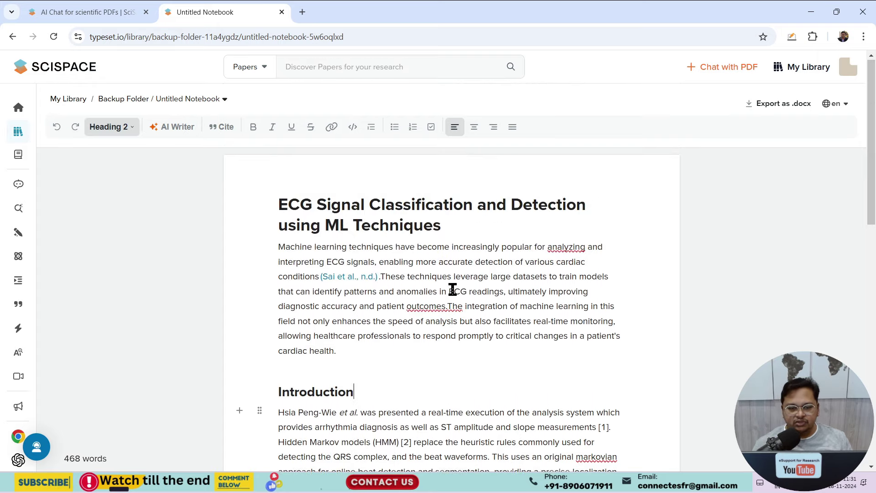
scroll(451, 308, down, 1)
scroll(448, 314, down, 6)
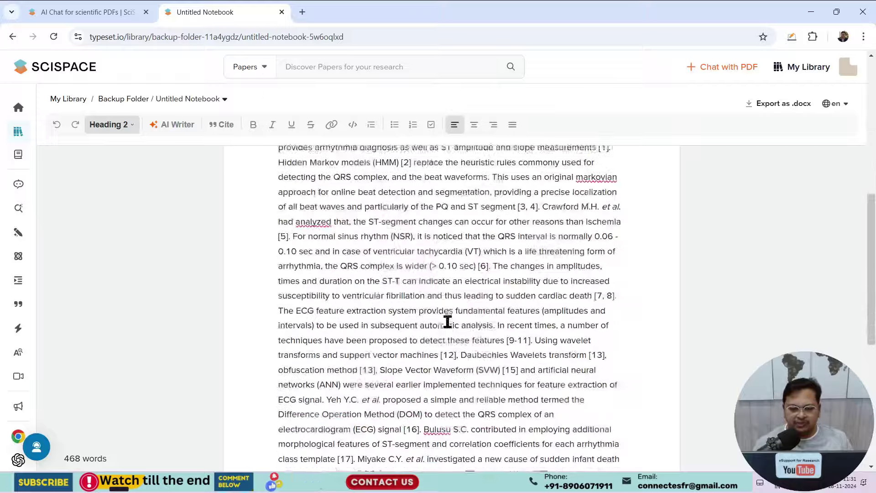
scroll(447, 322, down, 2)
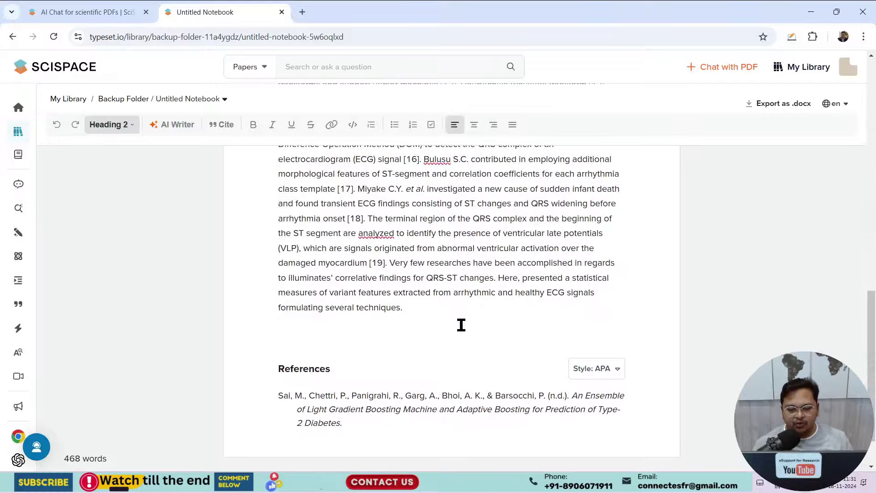
click(548, 491)
scroll(864, 164, down, 20)
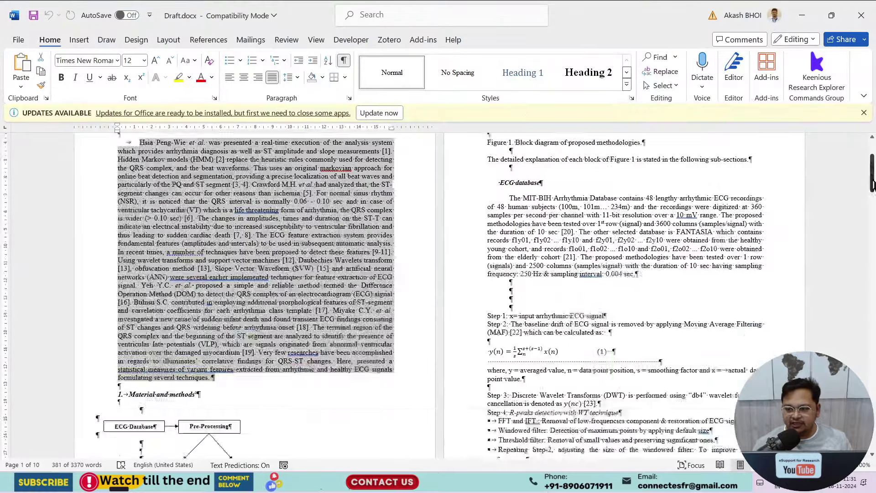
scroll(145, 214, up, 4)
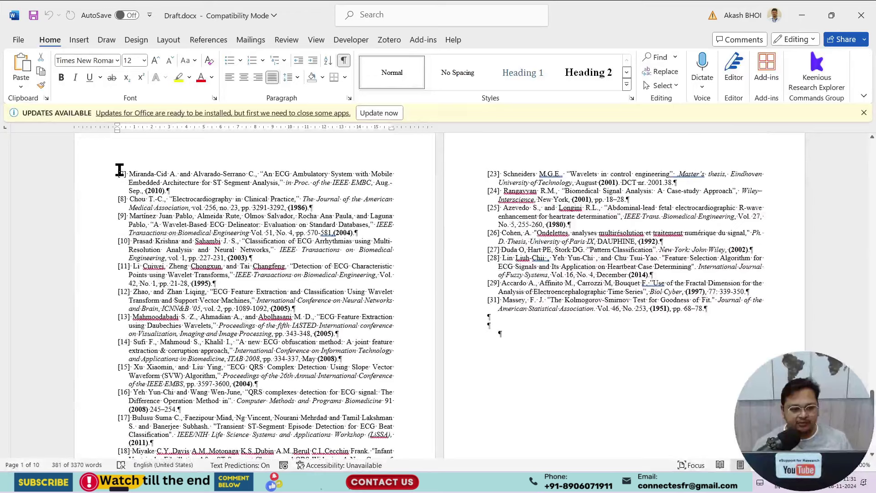
drag(119, 169, 288, 385)
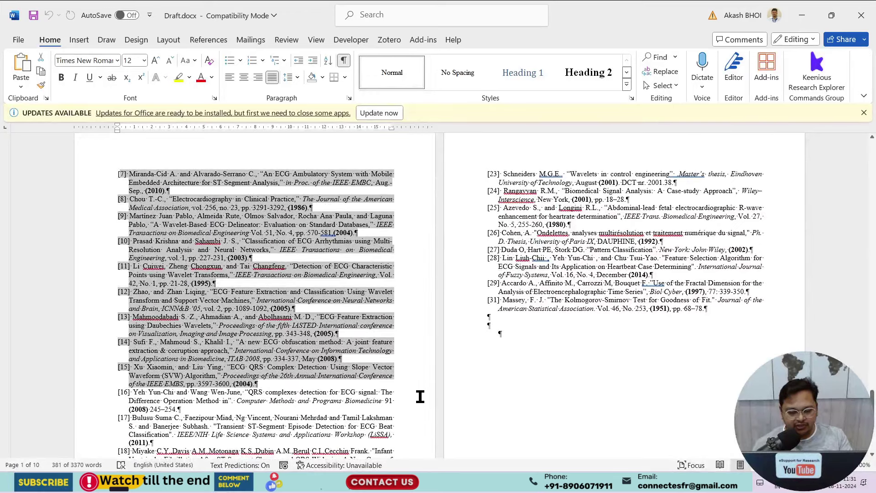
key(alt+Tab)
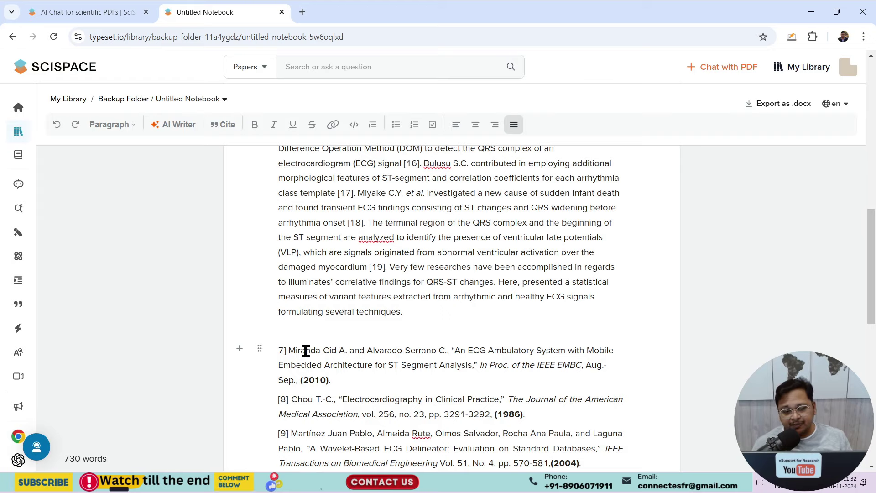
drag(280, 350, 491, 245)
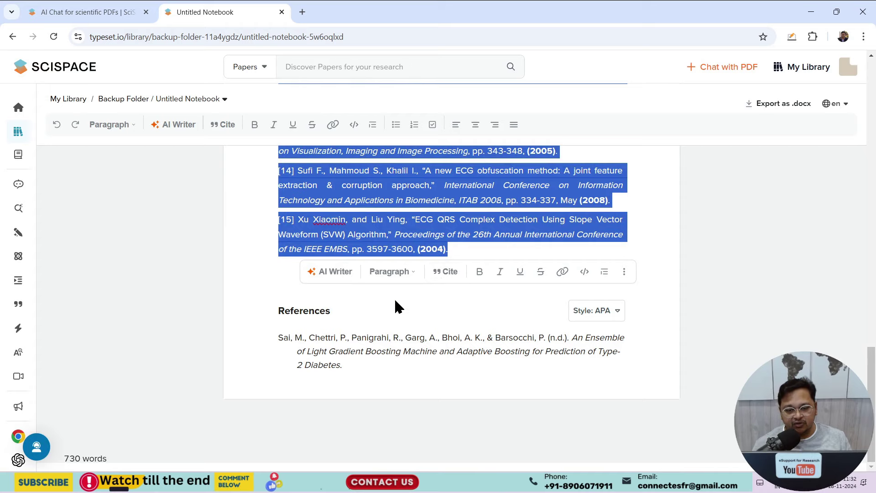
scroll(352, 316, up, 10)
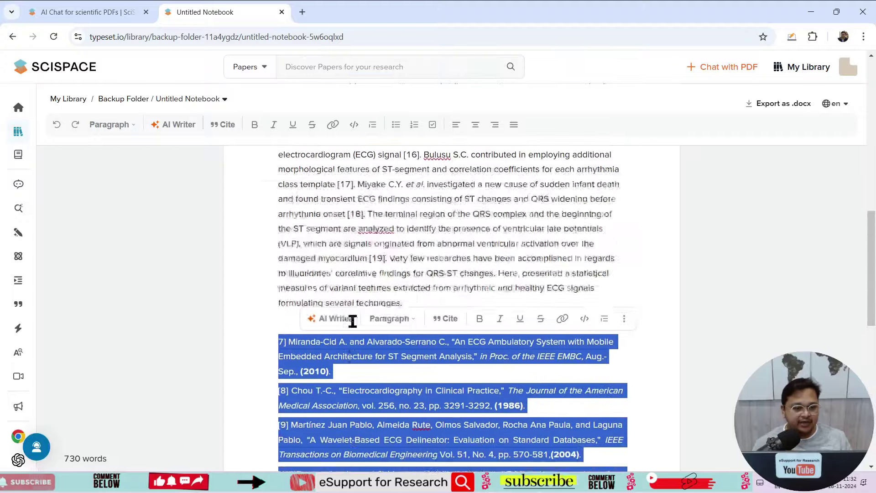
click(498, 325)
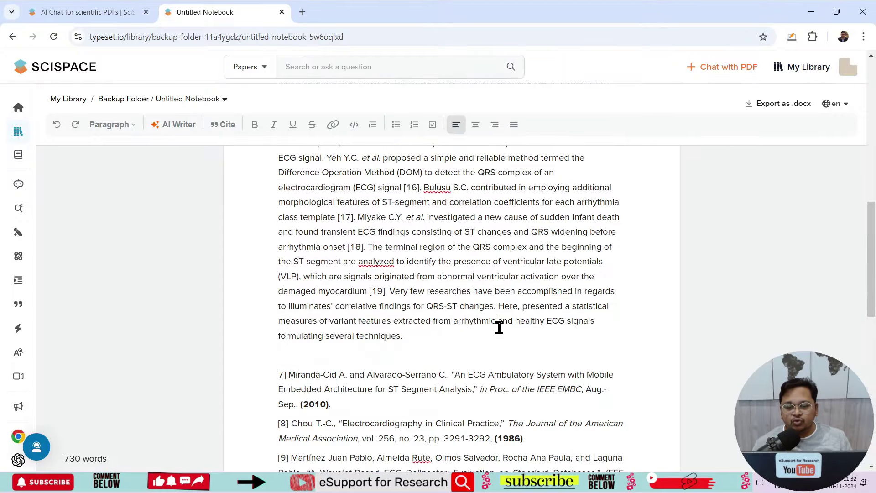
scroll(461, 343, up, 3)
scroll(461, 343, down, 2)
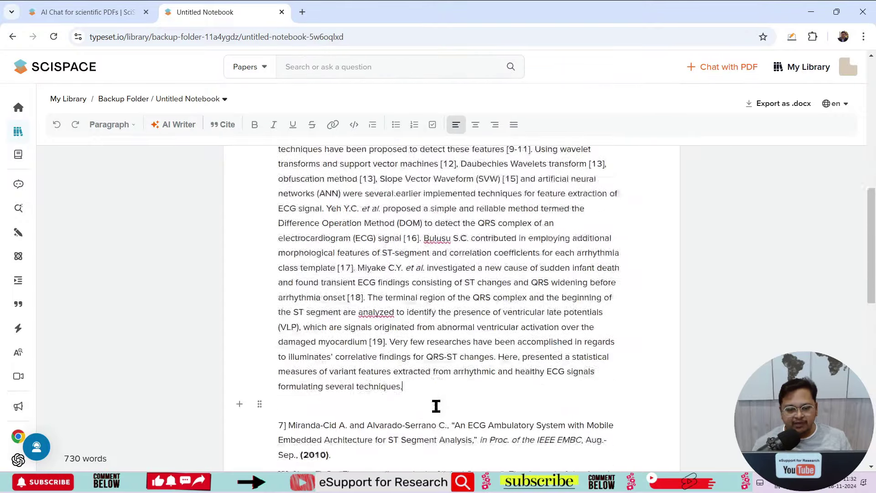
drag(430, 356, 342, 283)
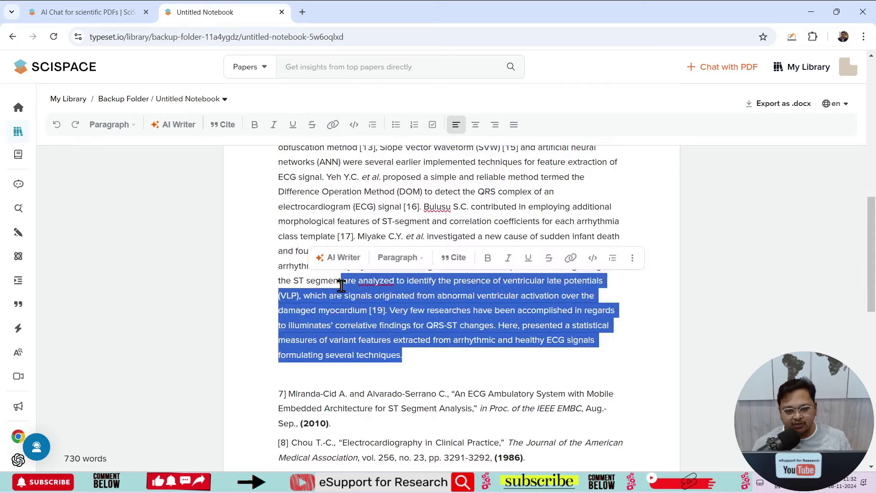
- Insert blank lines between the end of the Introduction paragraph and the pasted references
click(448, 359)
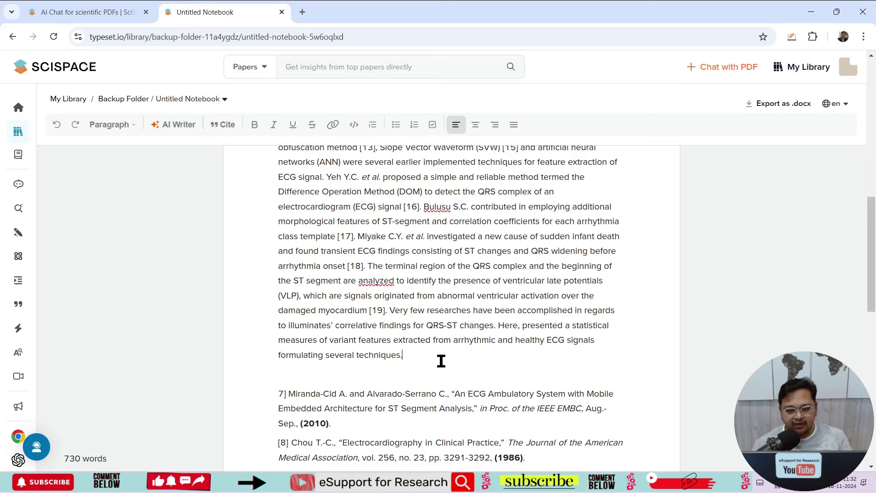
key(Return)
key(Return)
click(440, 363)
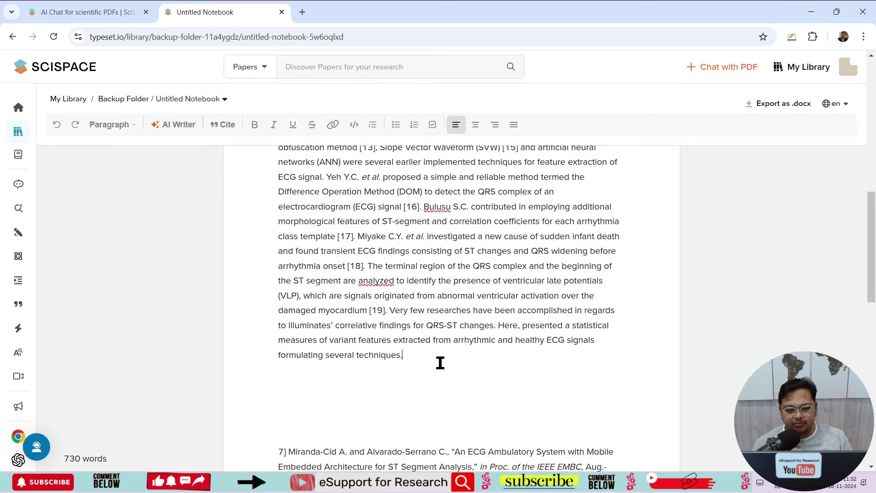
key(Return)
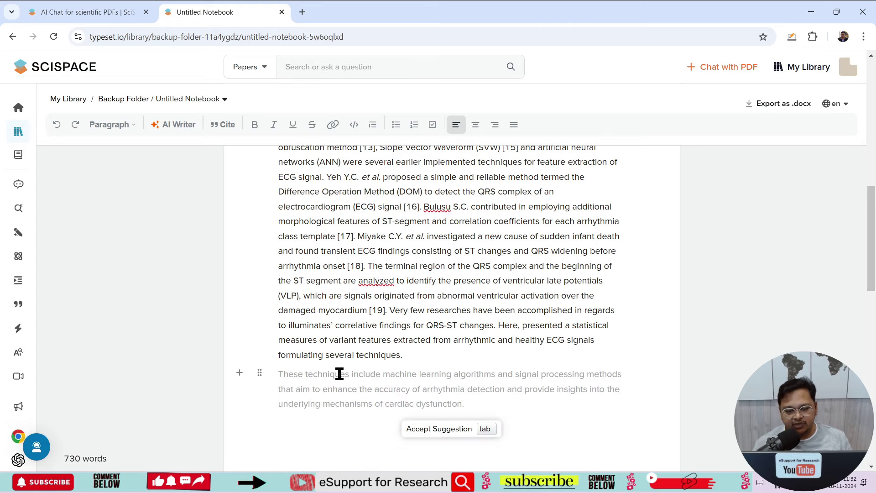
- Generate an AI-written introduction from the page with Write Introduction, on the blank line below the Introduction paragraph
click(240, 374)
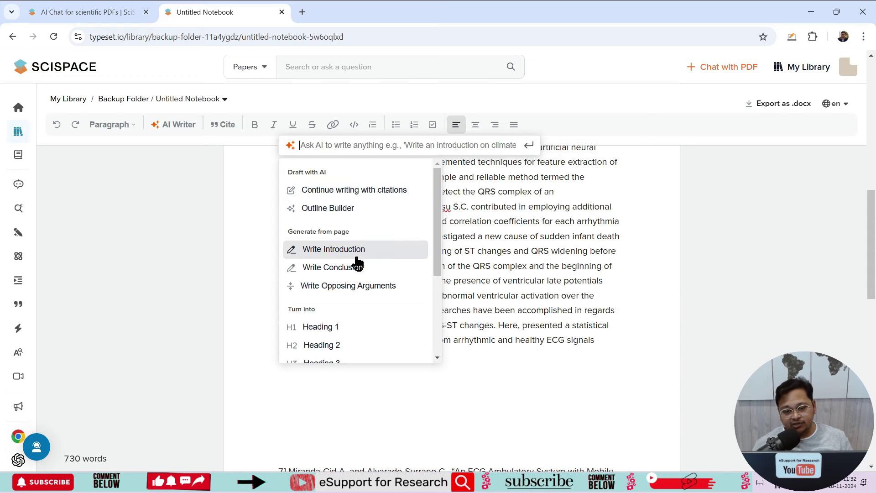
scroll(368, 269, down, 1)
scroll(366, 242, down, 2)
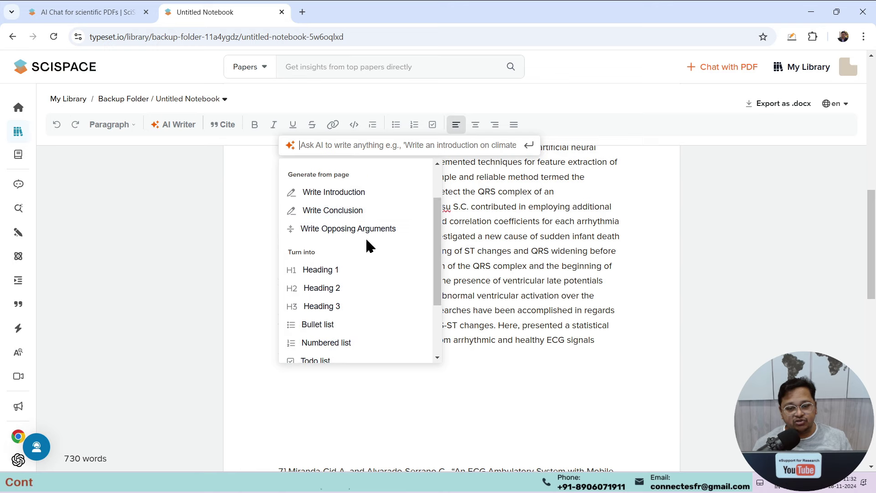
scroll(358, 241, up, 3)
click(347, 235)
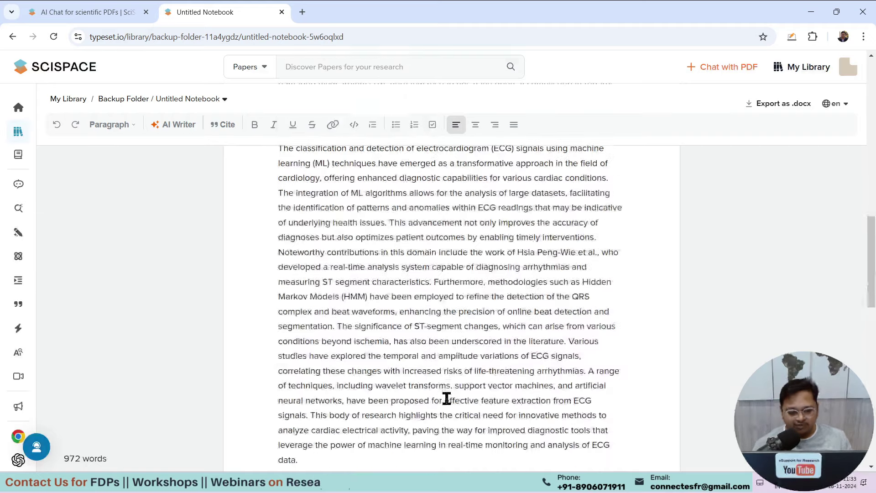
- Accept the generated introduction and add an AI-written continuation with citations on a new line below it
scroll(520, 408, up, 2)
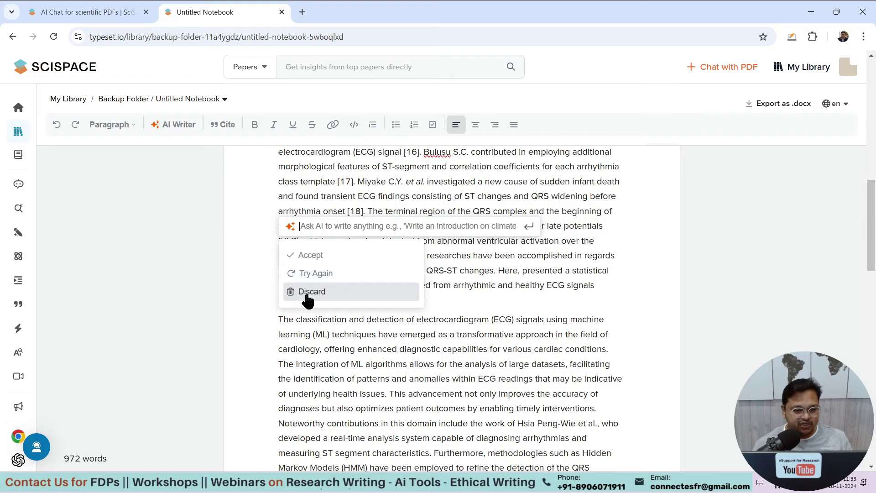
click(312, 262)
scroll(464, 336, down, 8)
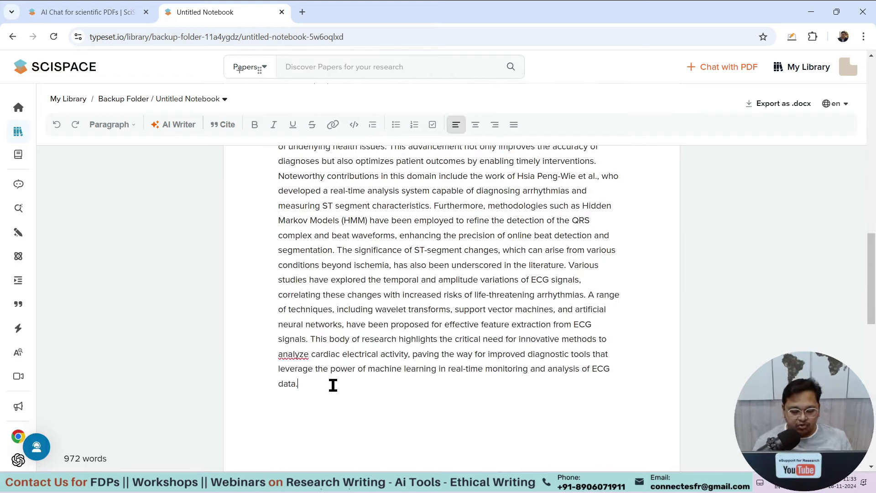
key(Return)
click(240, 402)
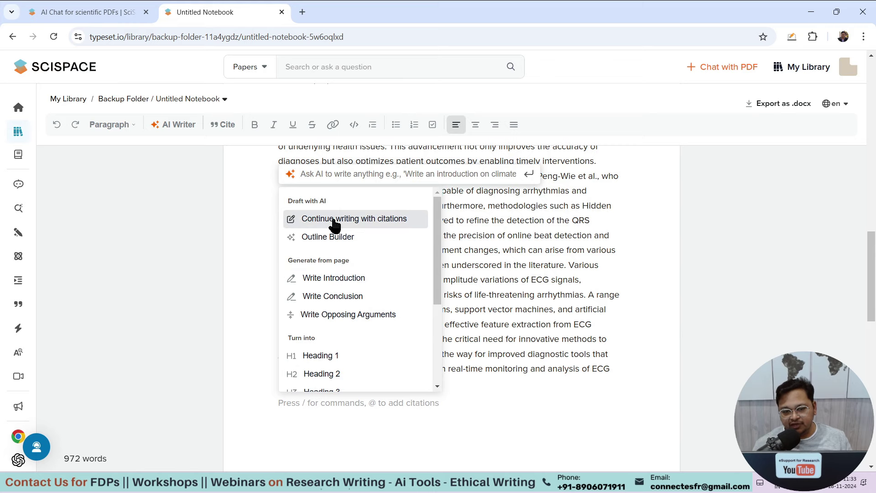
click(371, 220)
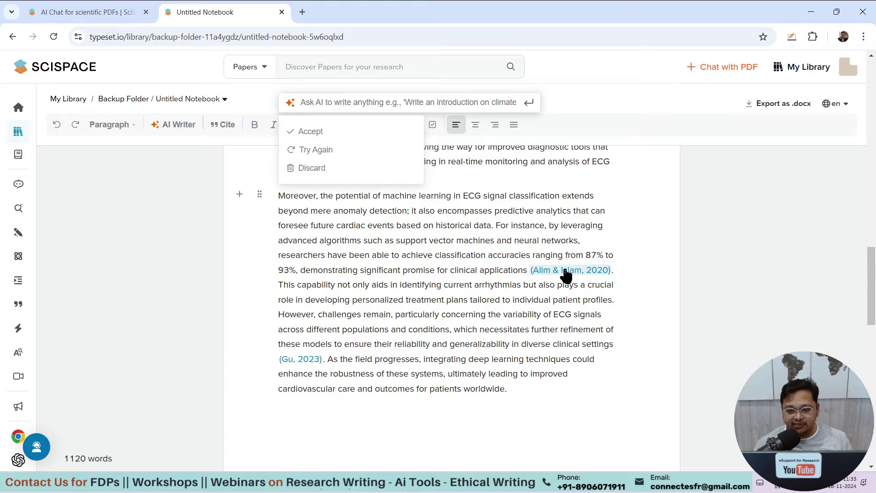
- Delete the pasted references 7 to 15 and the blank lines just before them, above the References section
scroll(418, 367, down, 15)
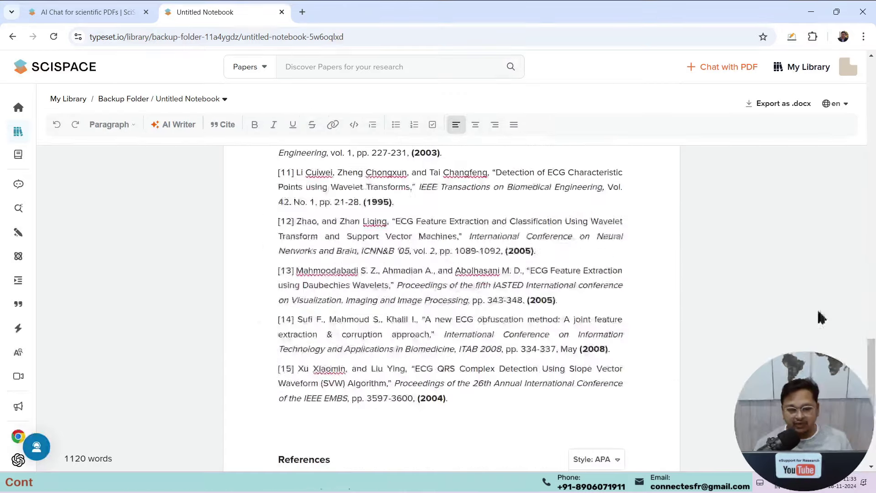
scroll(493, 289, up, 3)
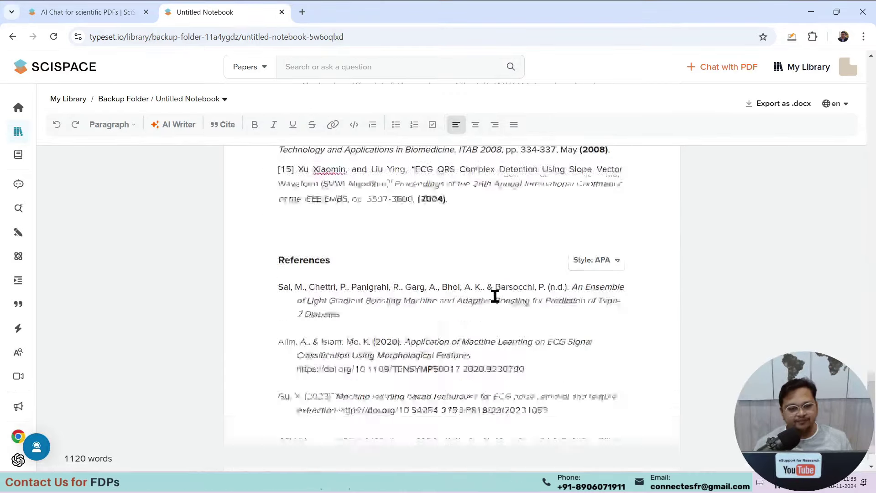
drag(502, 288, 296, 159)
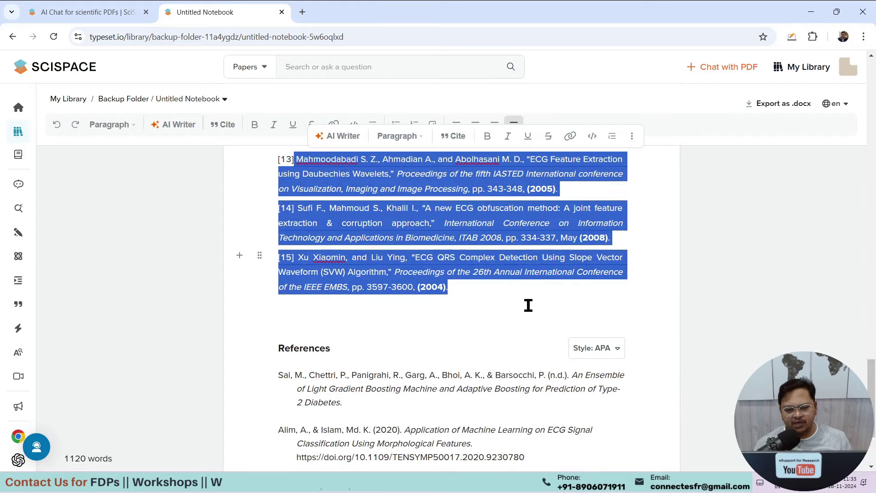
scroll(528, 306, up, 3)
drag(491, 427, 306, 297)
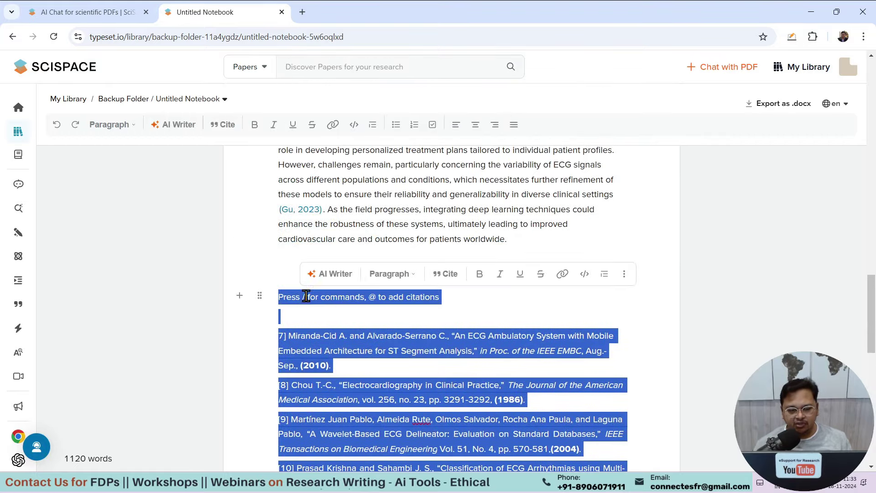
key(BackSpace)
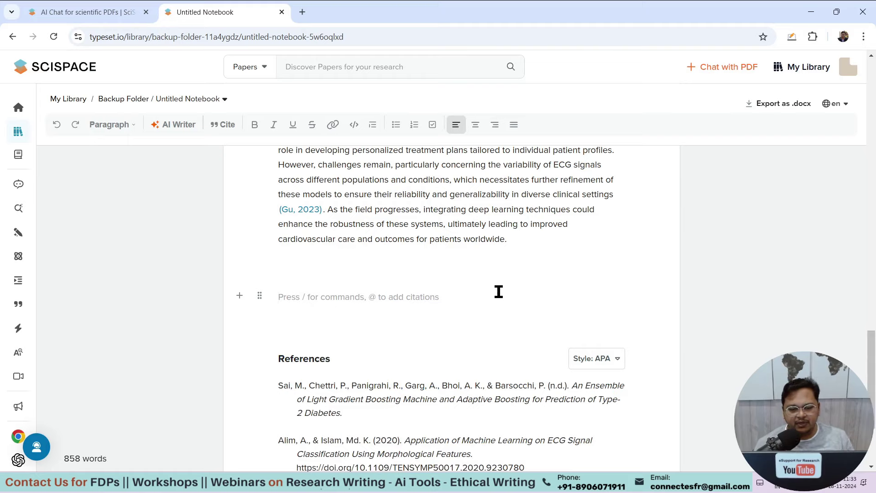
- Export the notebook as a .docx file
scroll(560, 285, down, 3)
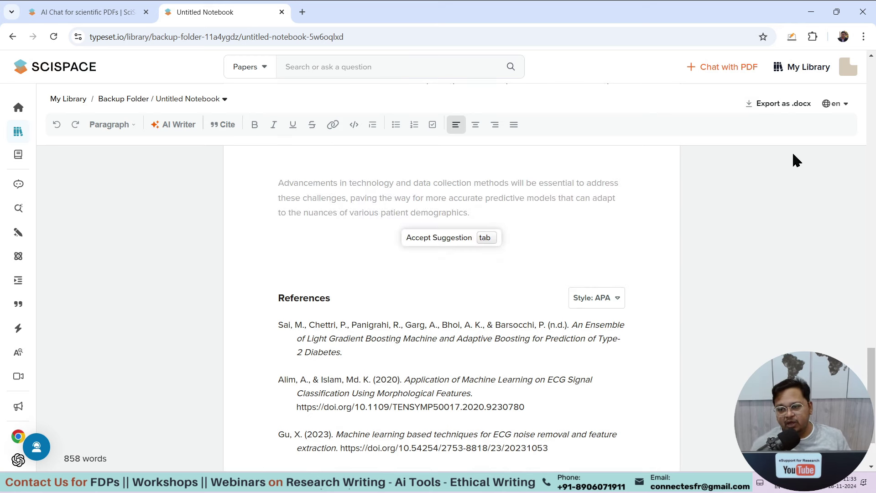
click(753, 108)
click(823, 37)
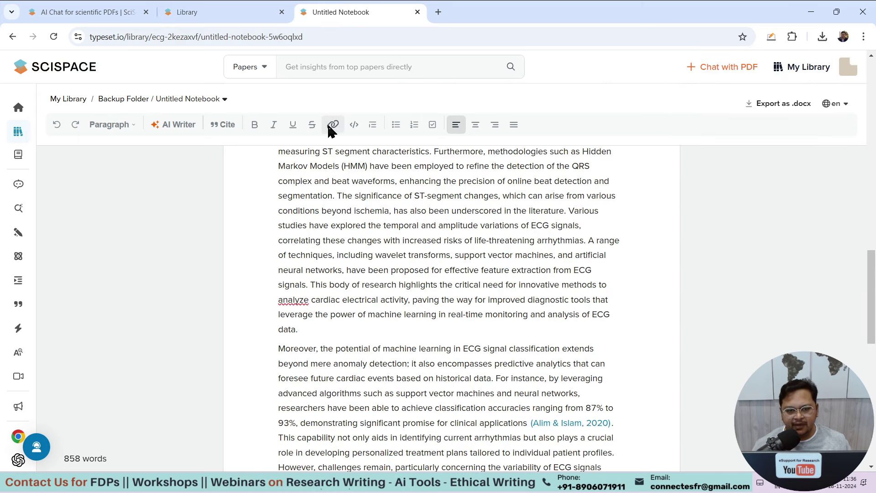
click(331, 130)
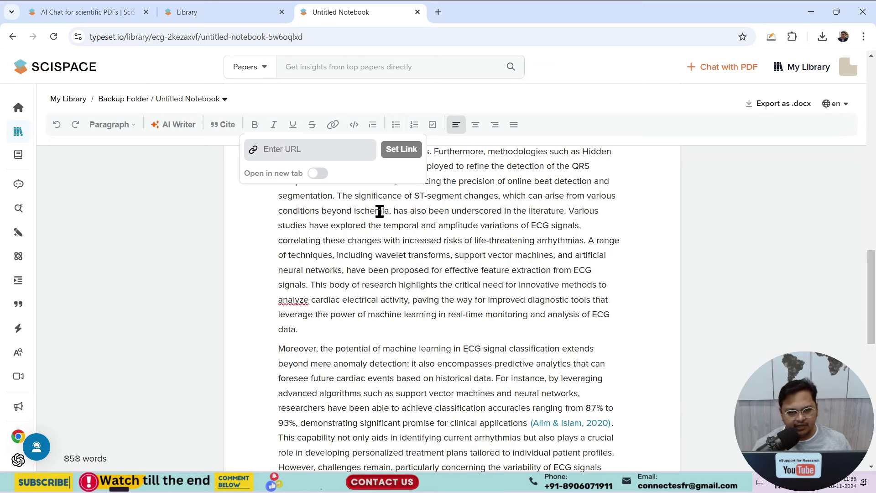
click(156, 246)
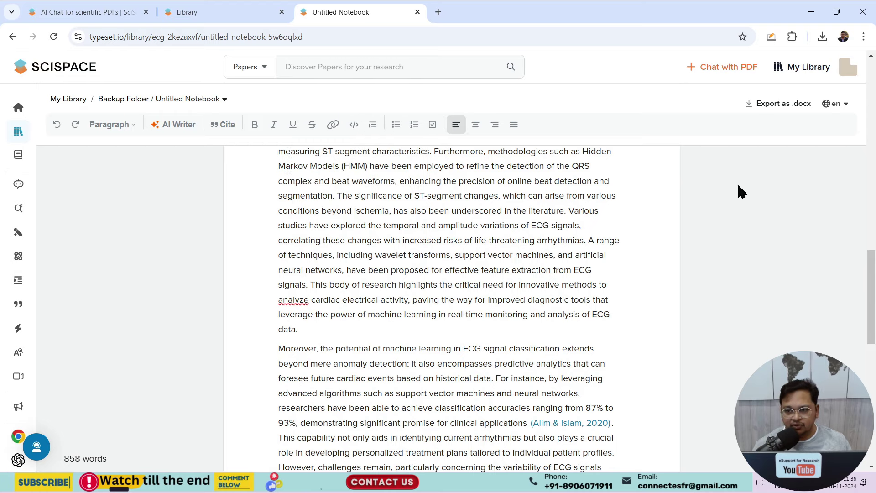
- Open the downloaded untitled-notebook.docx in Word, look through its pages, and return to the SciSpace notebook in the browser
click(822, 36)
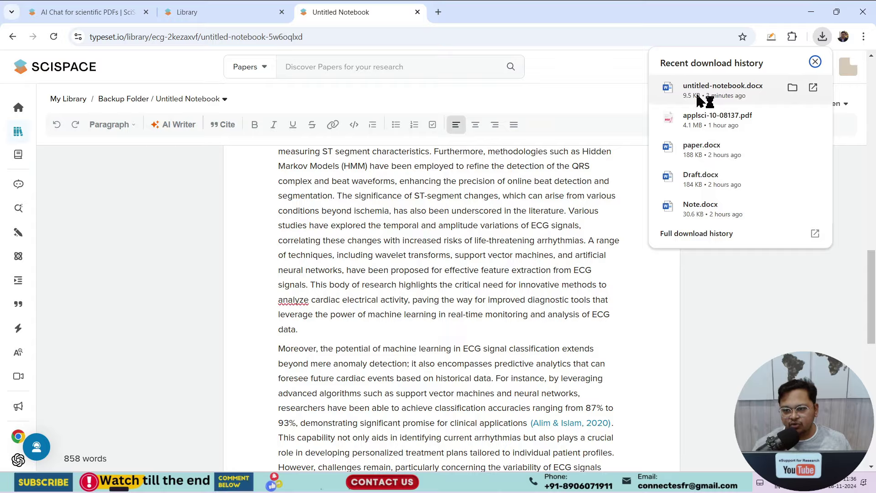
click(711, 88)
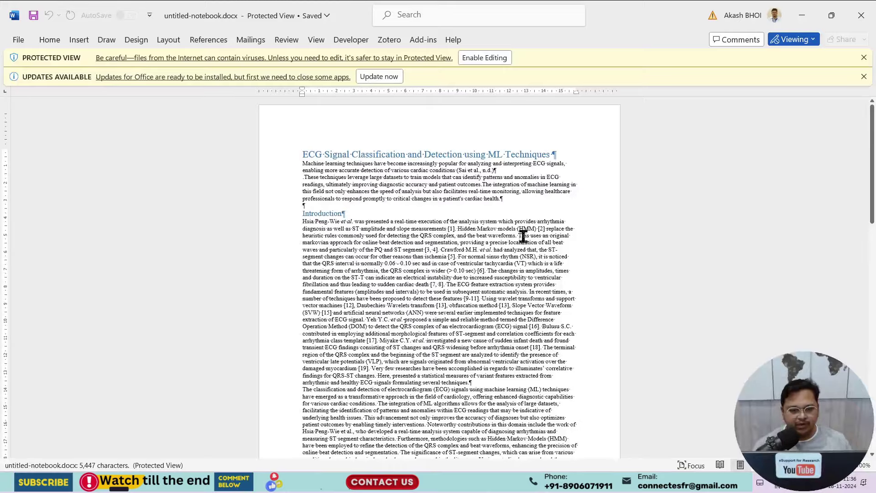
scroll(432, 234, down, 10)
drag(871, 238, 872, 150)
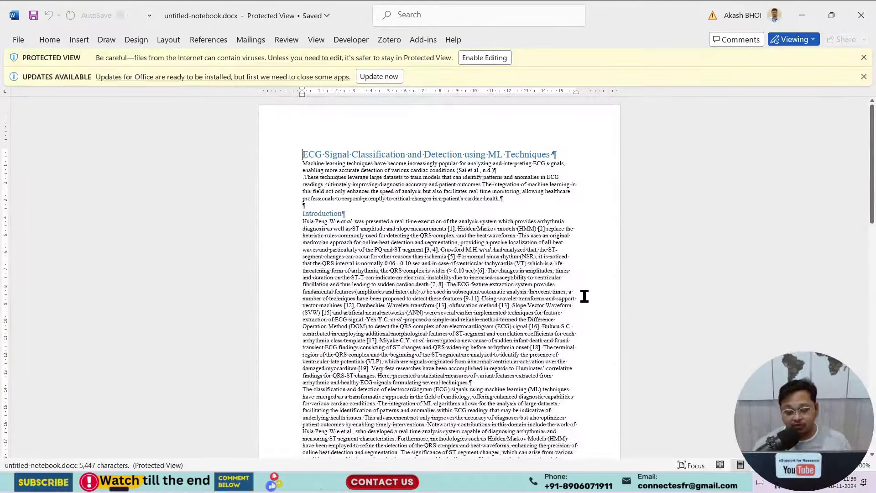
key(alt+Tab)
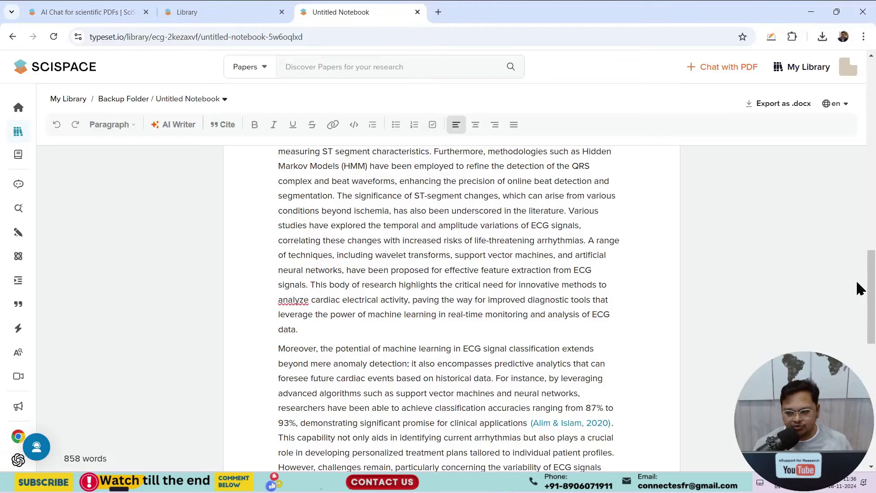
- Open the SciSpace Literature Review tool in a new browser tab and switch to it
drag(871, 292, 858, 145)
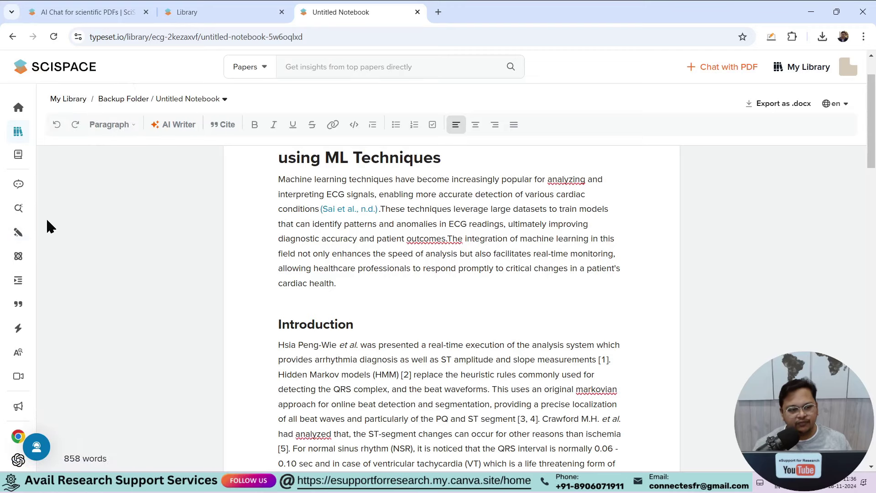
right_click(65, 214)
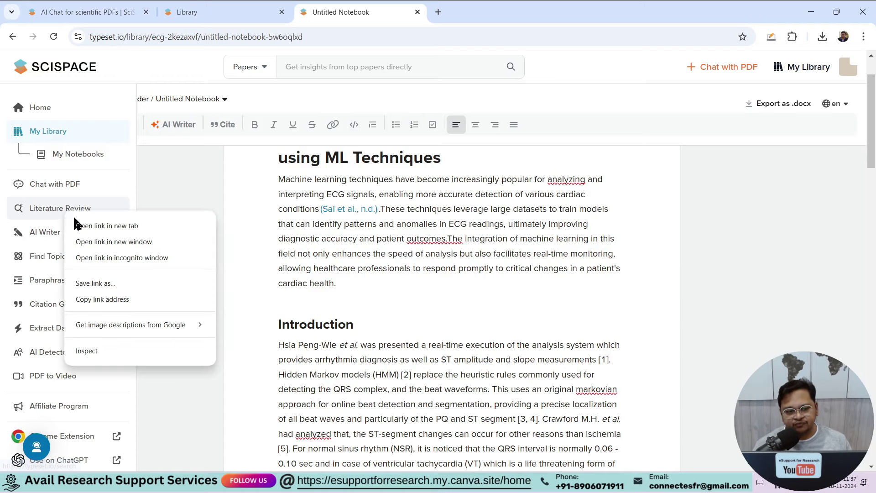
click(107, 225)
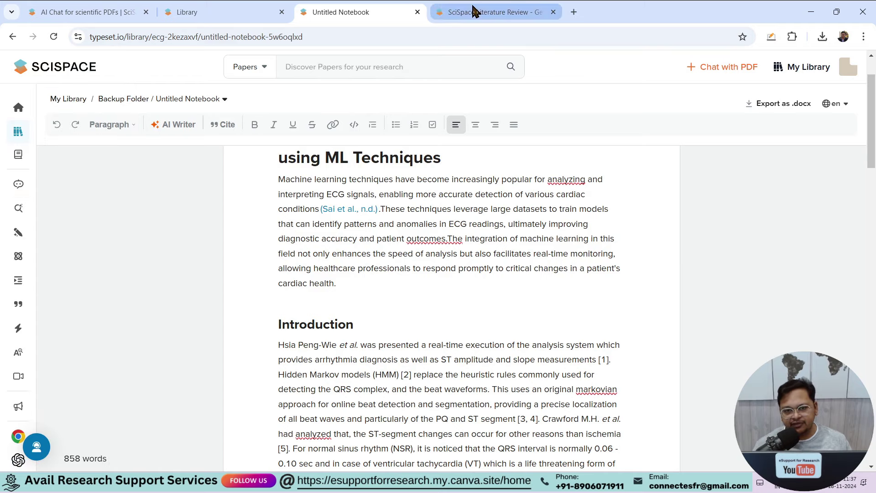
click(486, 13)
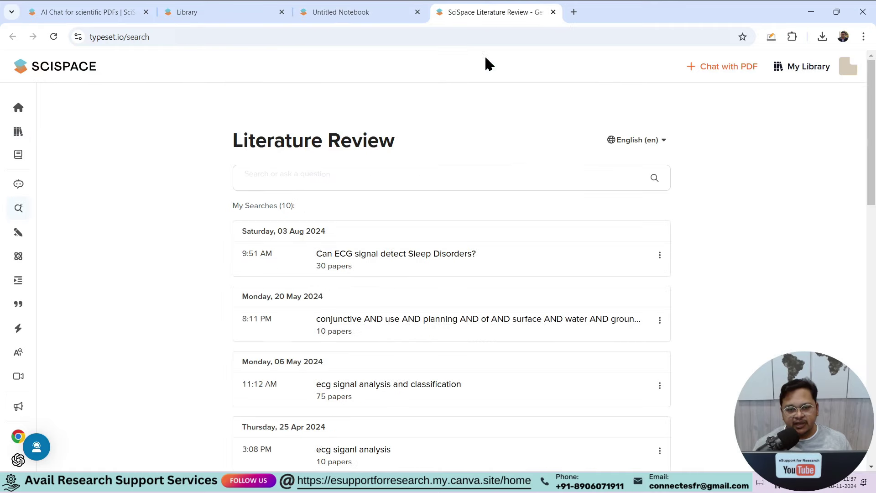
- Search the literature for "ECG classification using ML"
click(329, 172)
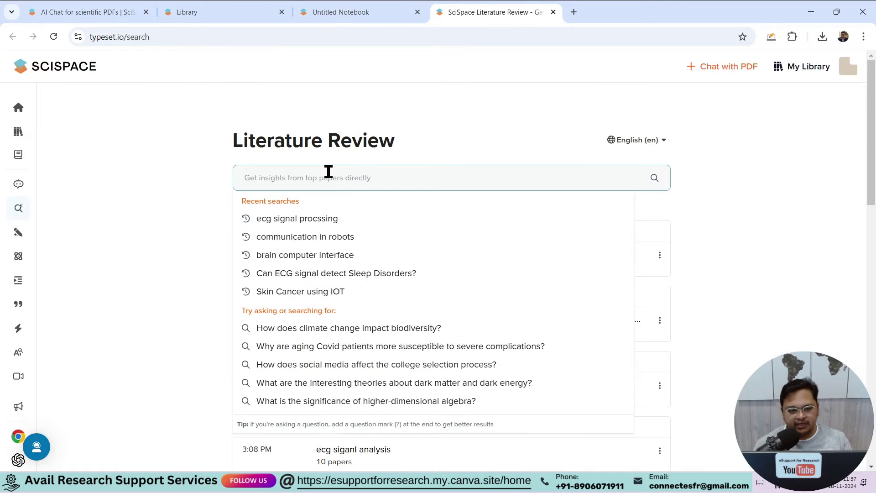
text(ECG classification using ML)
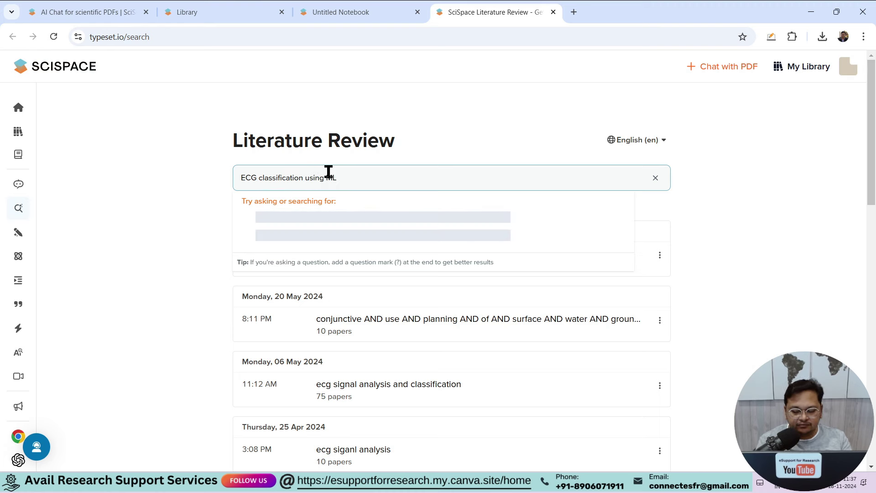
key(Return)
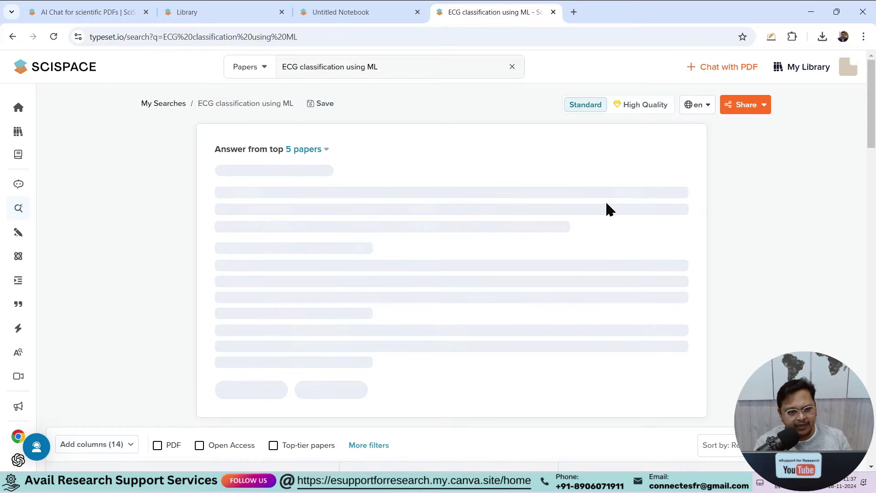
- Examine the answer from the top papers and the insights and summarized abstracts in the papers table
scroll(792, 302, down, 1)
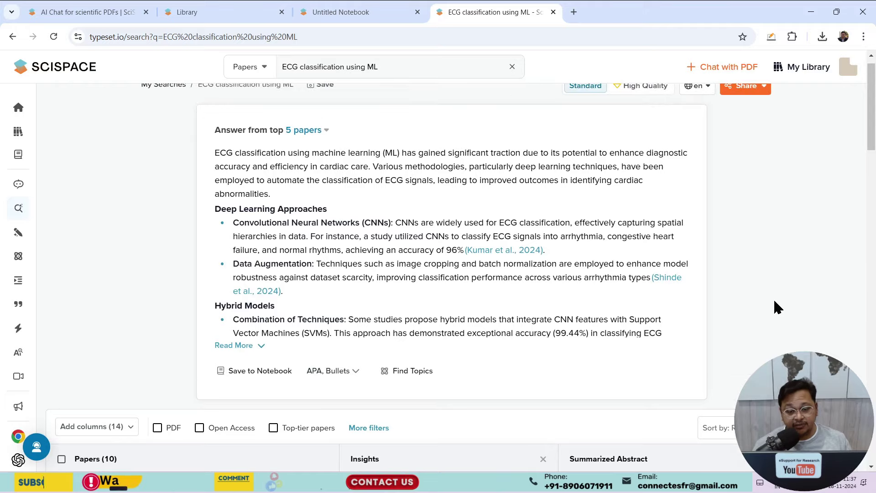
scroll(718, 310, down, 2)
scroll(717, 309, down, 3)
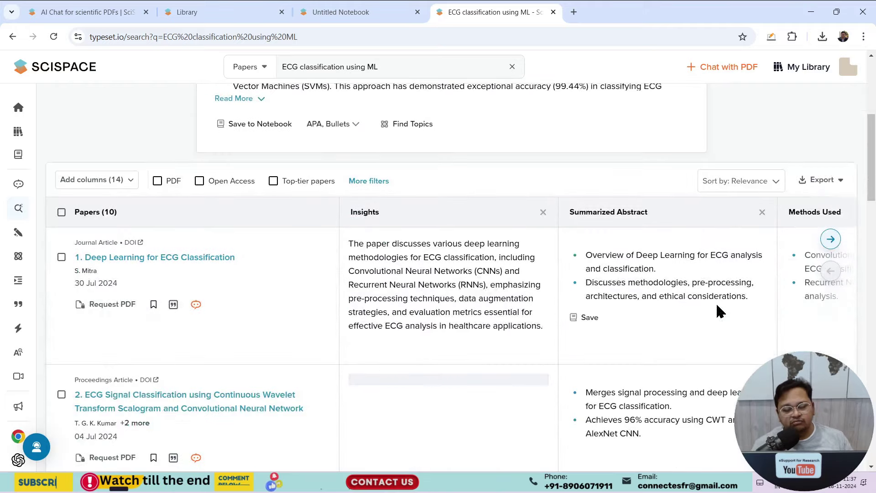
scroll(249, 292, down, 2)
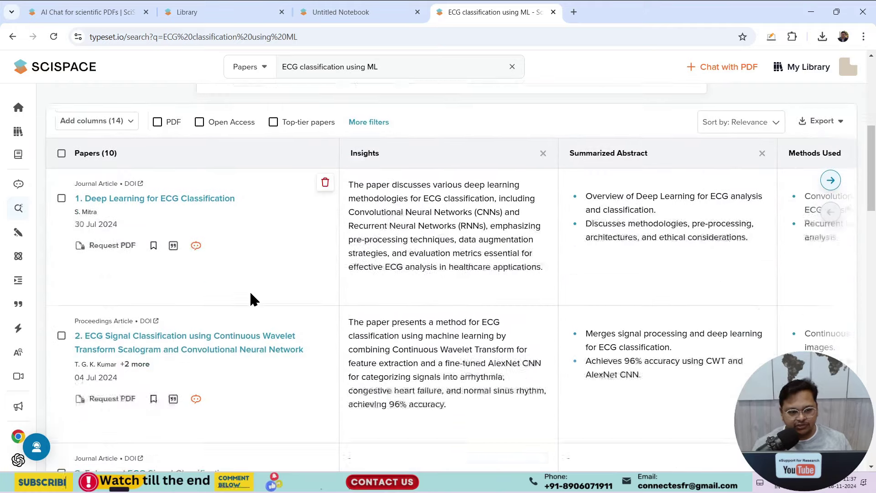
scroll(410, 314, down, 2)
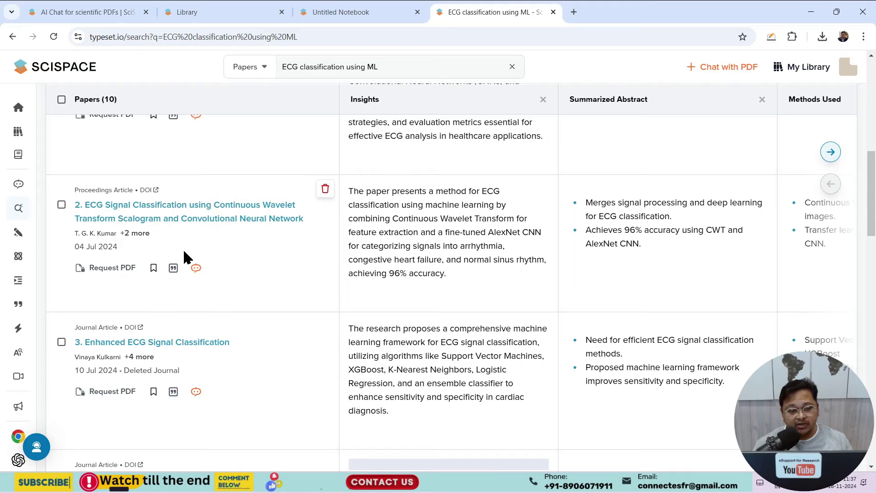
scroll(566, 374, up, 1)
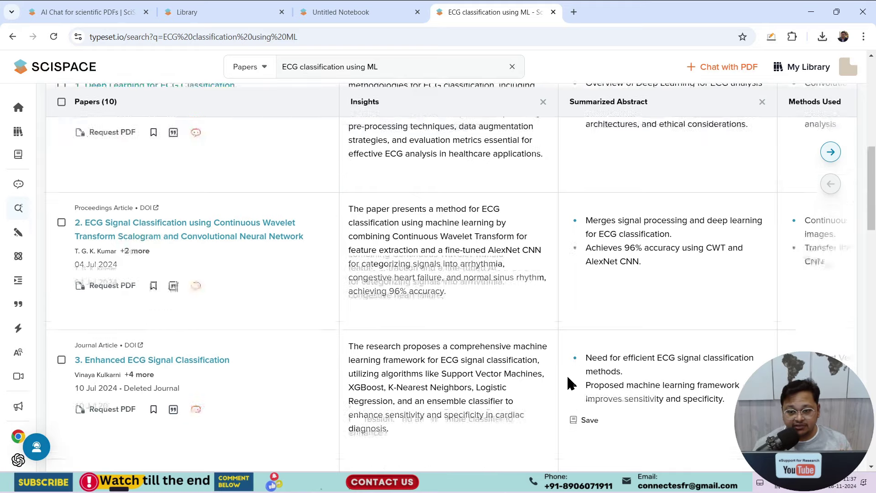
scroll(567, 382, up, 1)
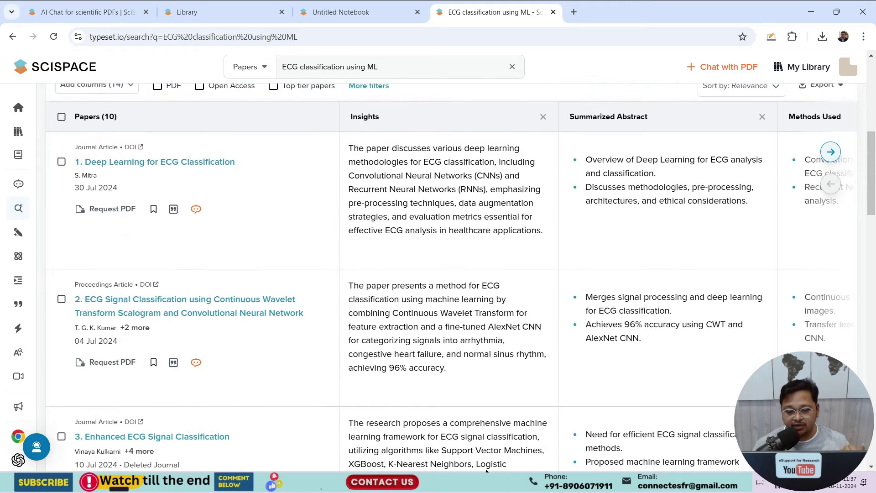
- Add the database and accuracy columns to the papers table and look through the entries
scroll(258, 189, up, 2)
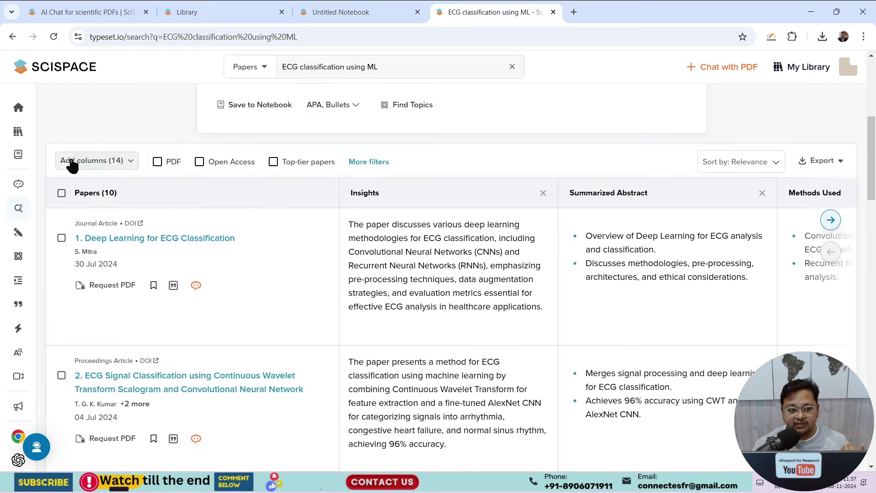
click(93, 161)
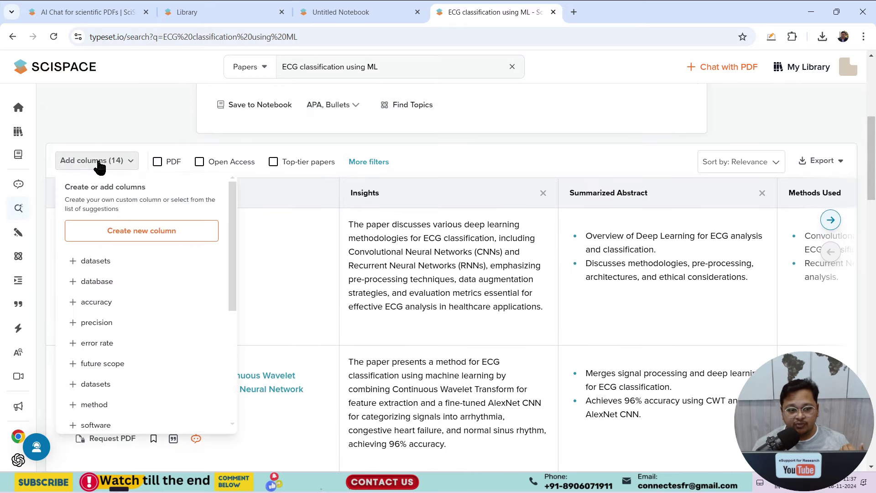
click(111, 281)
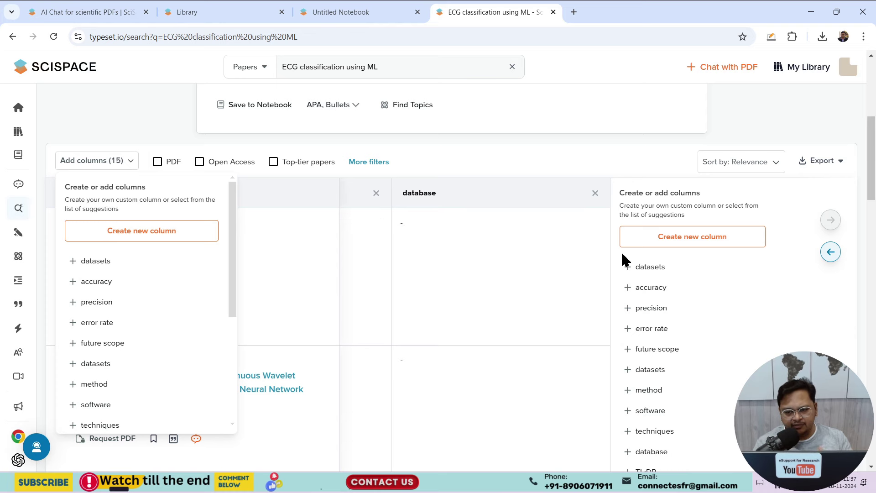
click(659, 287)
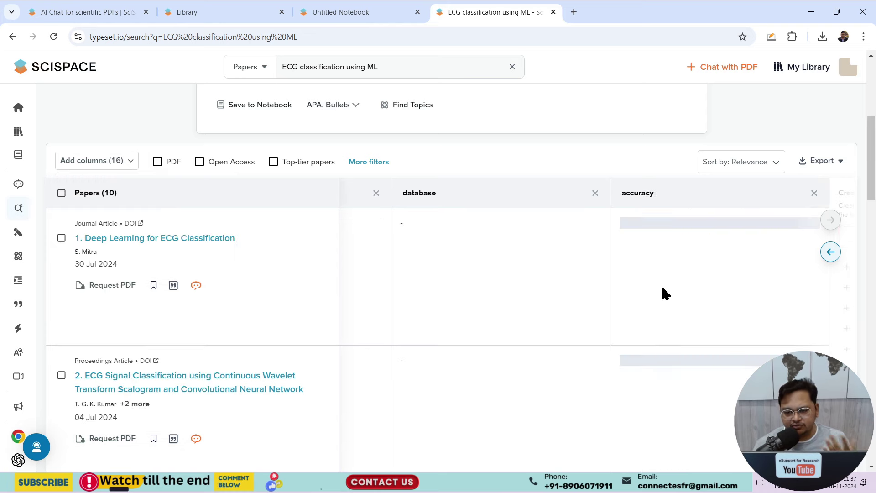
scroll(680, 378, down, 5)
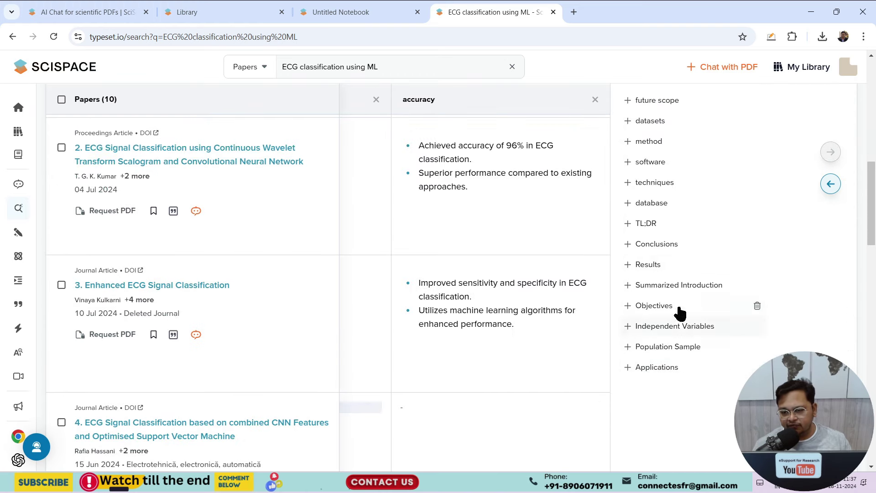
- Create a custom "research gaps" column in the papers table and look through its entries
scroll(670, 246, up, 5)
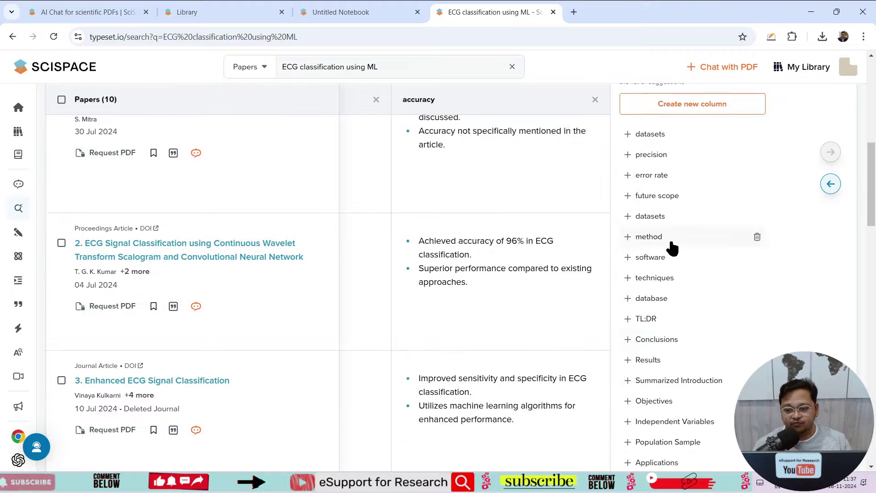
scroll(678, 359, down, 2)
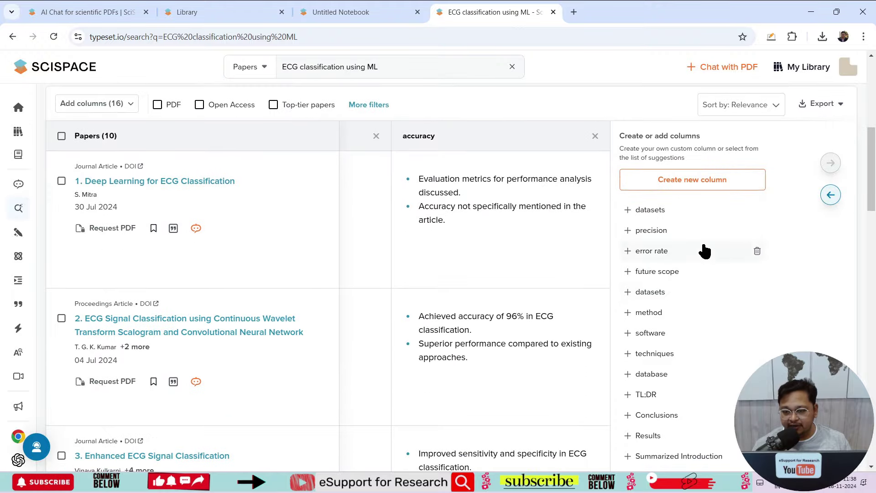
click(687, 180)
click(664, 179)
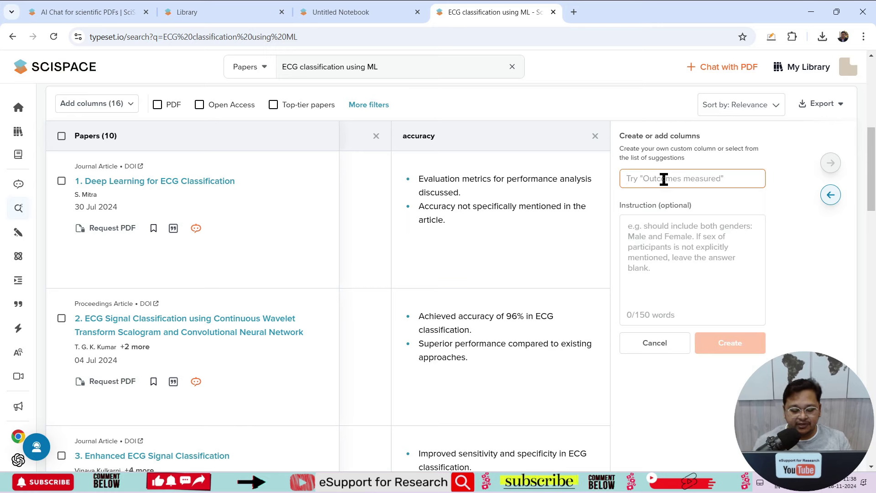
text(research )
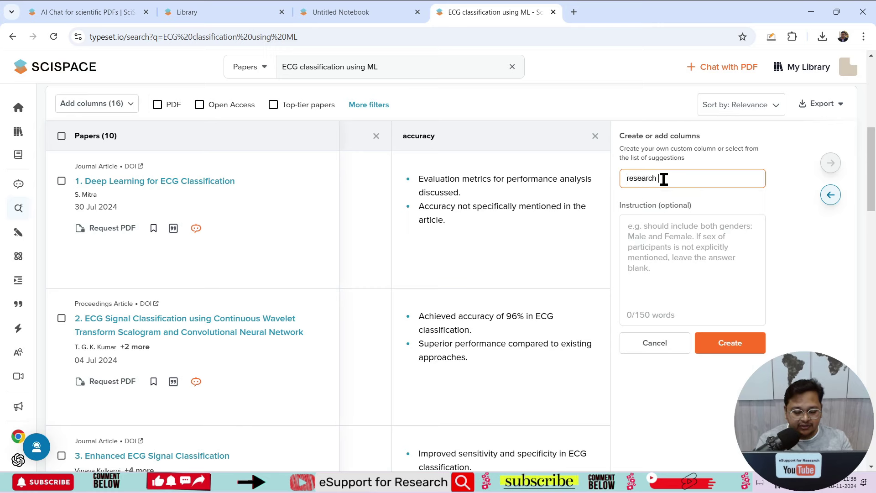
text(gaps)
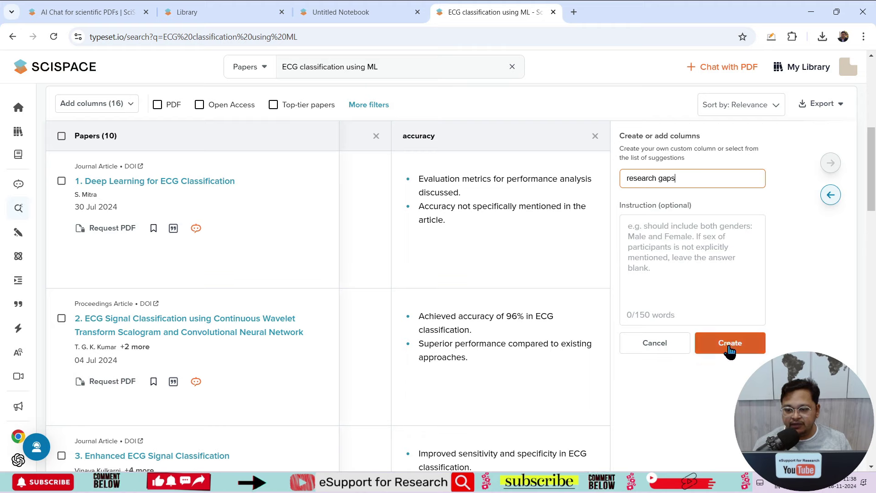
click(729, 344)
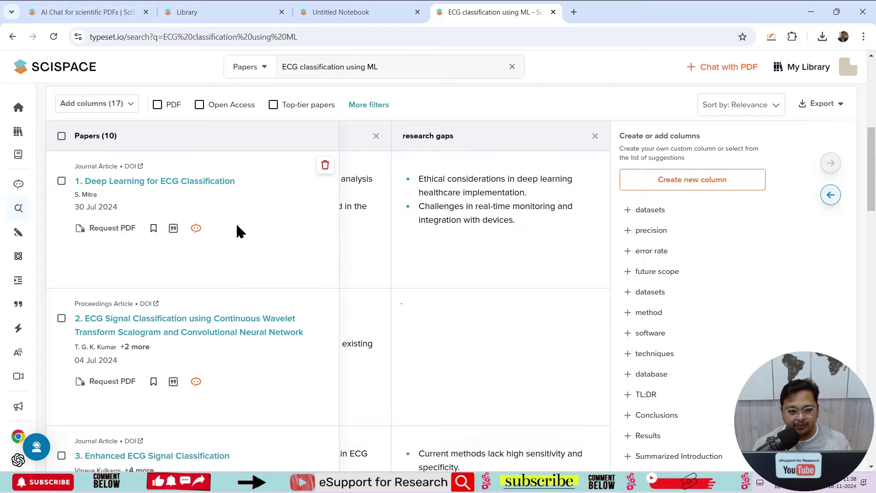
scroll(493, 223, down, 3)
scroll(485, 219, up, 3)
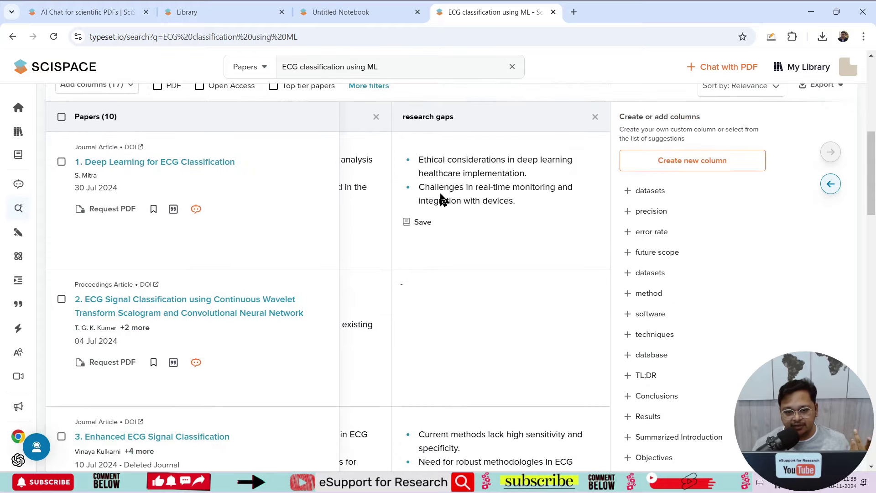
scroll(535, 278, down, 6)
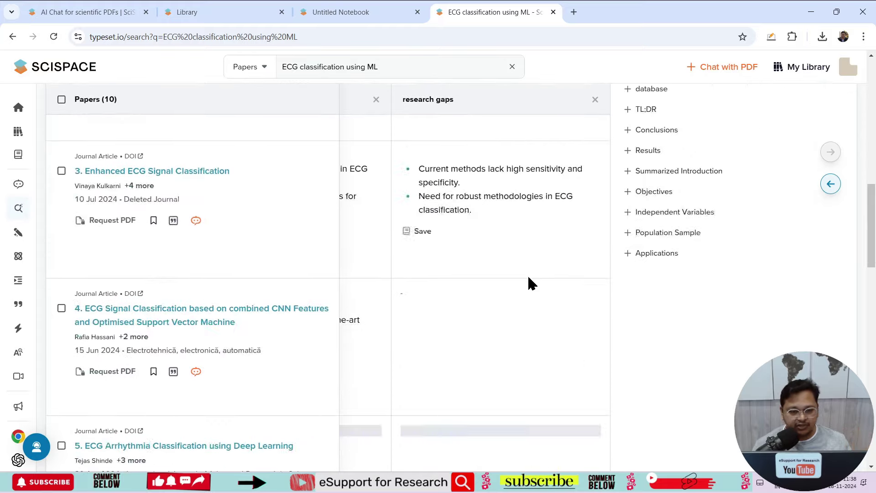
scroll(546, 250, down, 7)
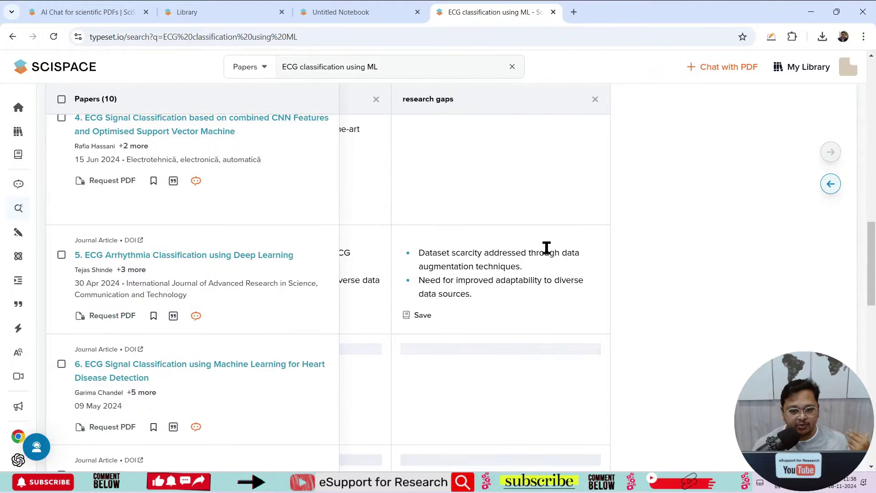
drag(871, 301, 872, 128)
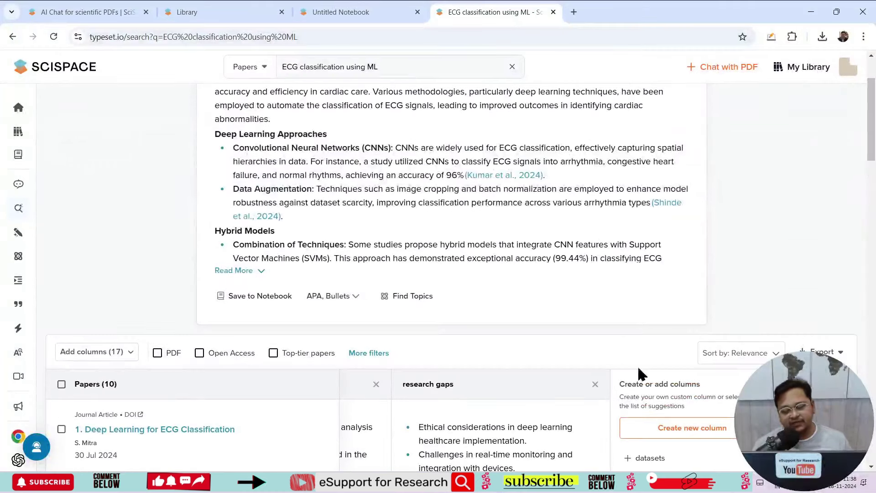
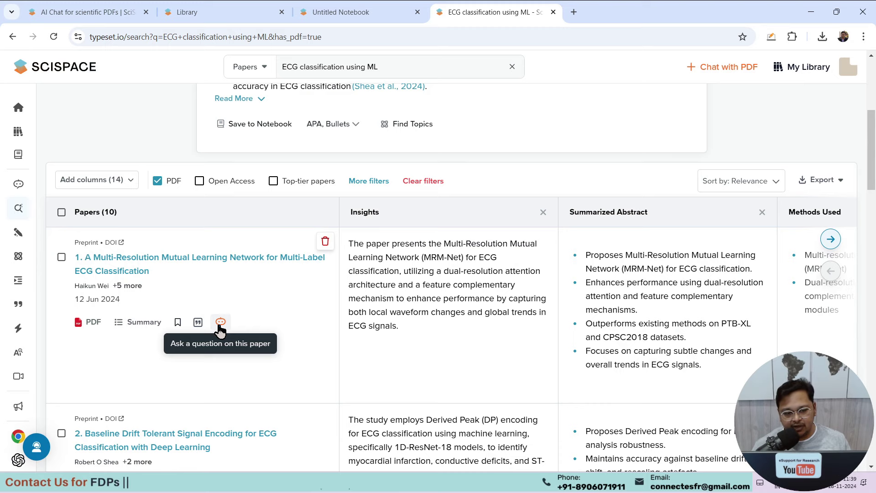
- Ask "Method used in this paper" about the first paper, A Multi-Resolution Mutual Learning Network for Multi-Label ECG Classification
click(220, 323)
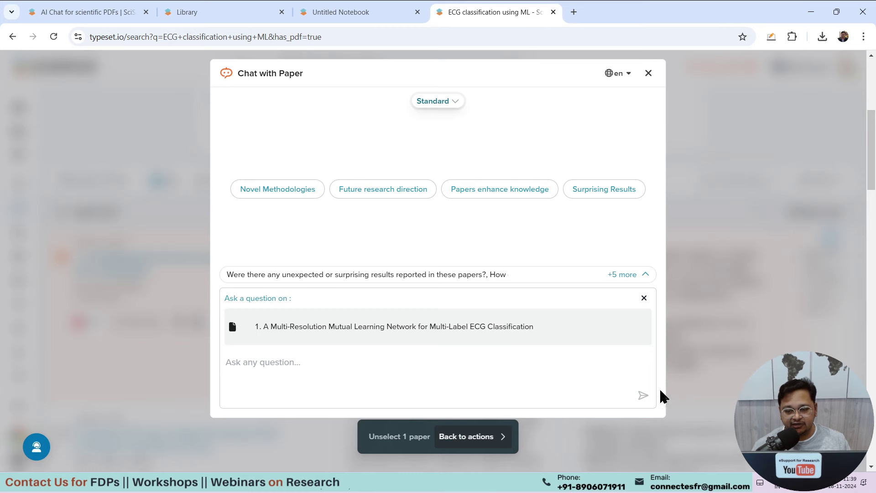
scroll(552, 381, down, 2)
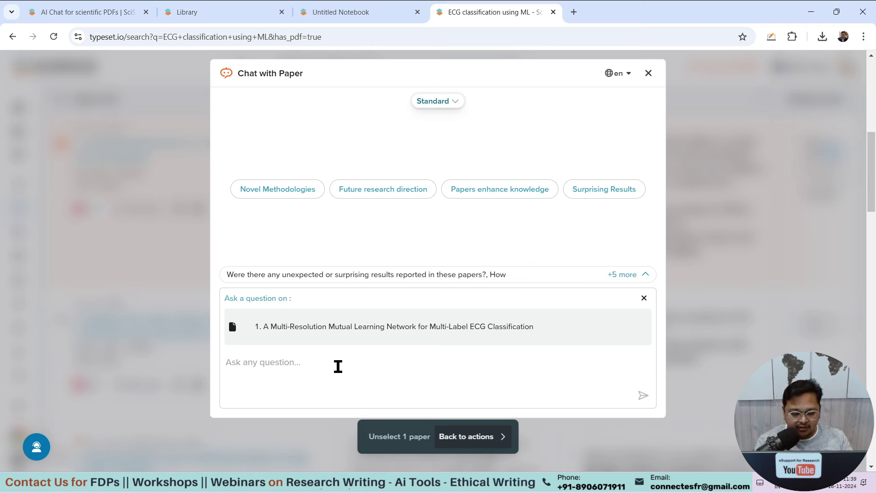
text(Method)
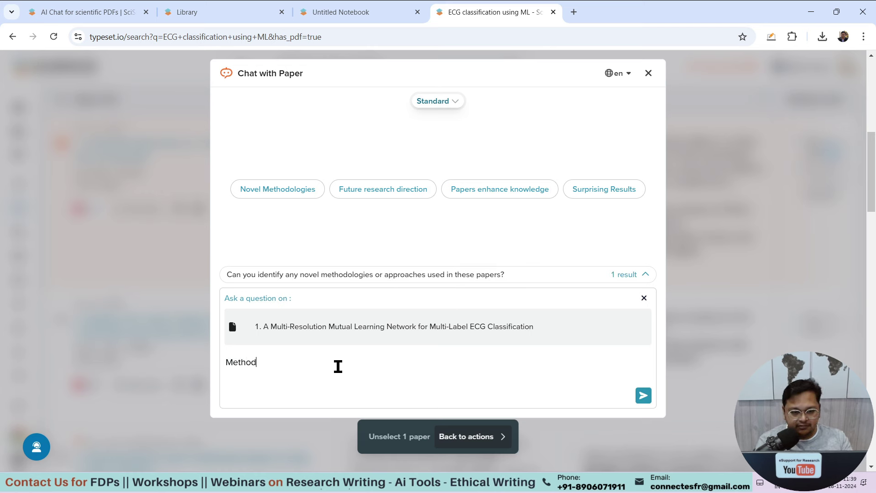
text( used in )
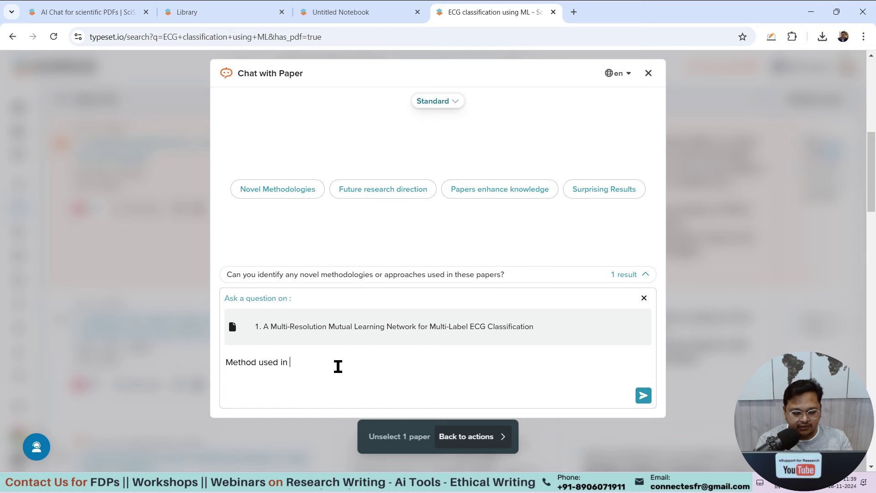
text(this paper)
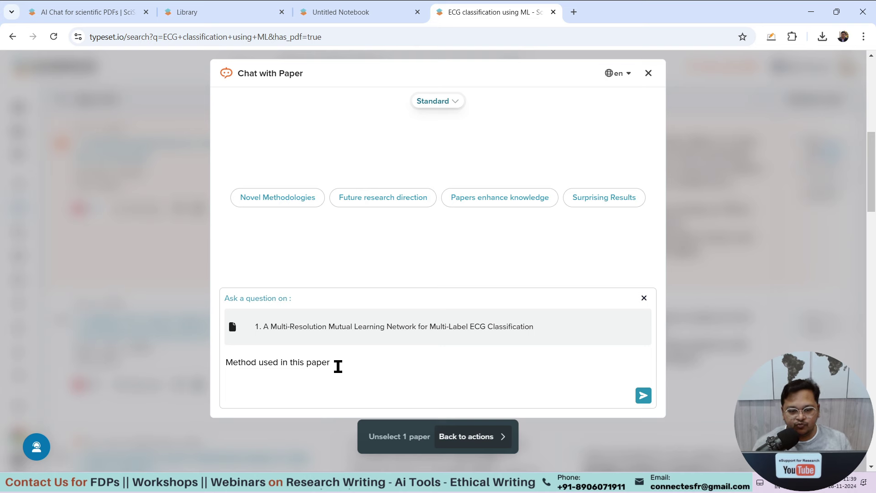
click(643, 396)
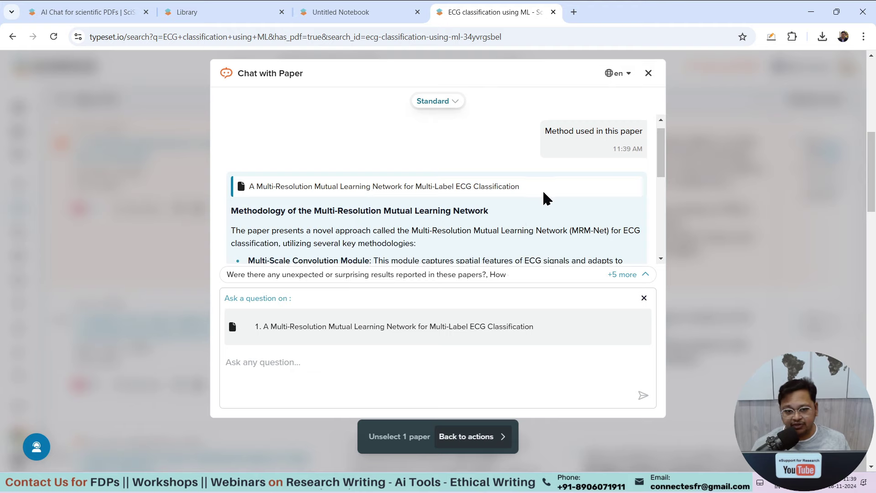
- Read through the answer on the paper's methodology and close the paper chat
scroll(546, 197, down, 3)
scroll(543, 192, down, 3)
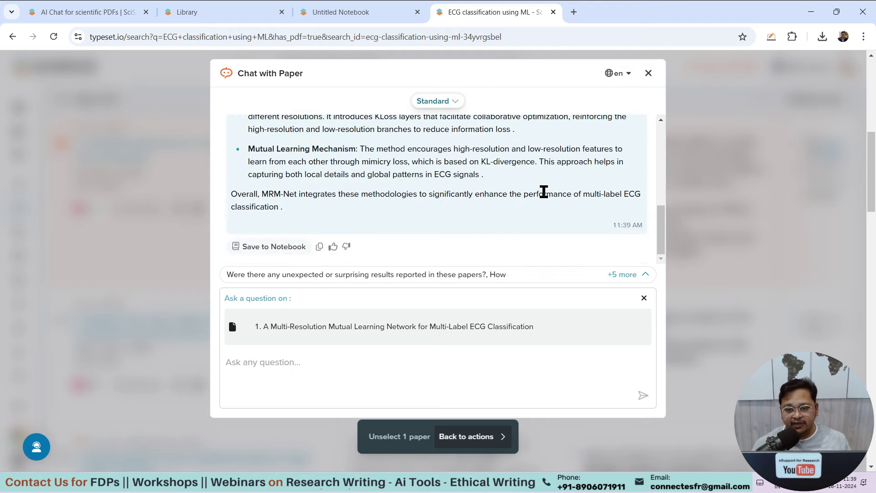
scroll(544, 192, up, 4)
scroll(543, 191, up, 2)
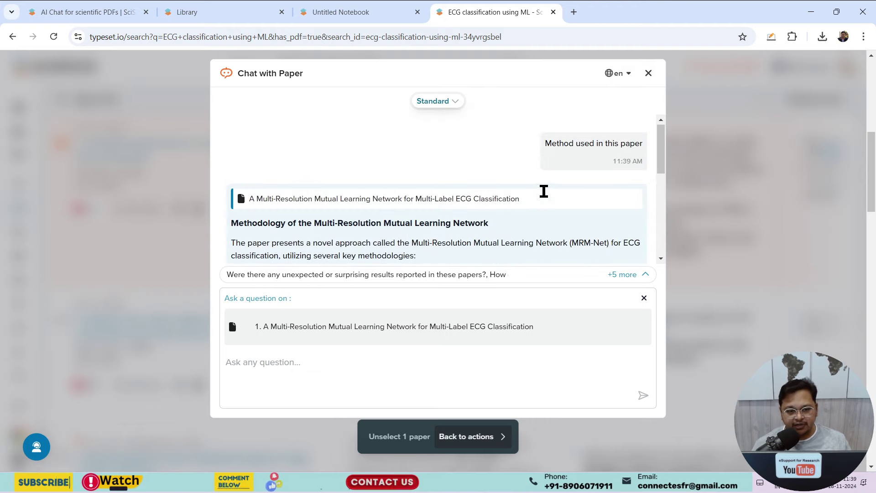
scroll(544, 191, down, 3)
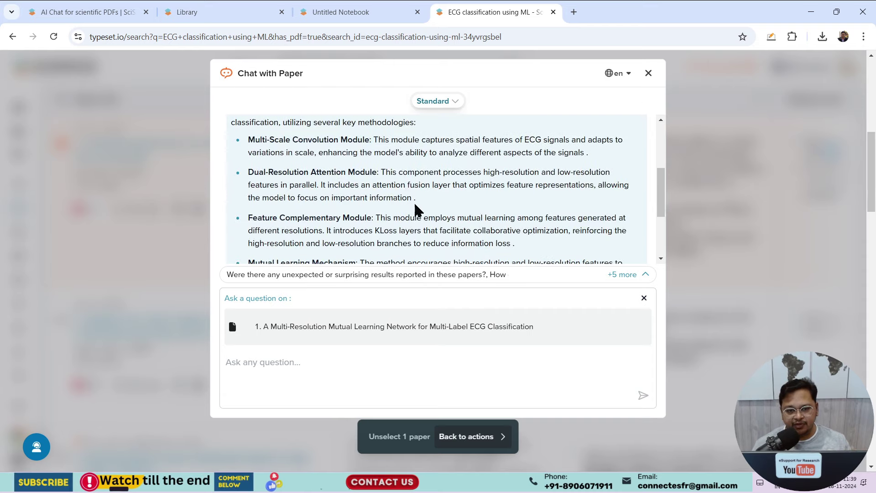
scroll(385, 184, up, 1)
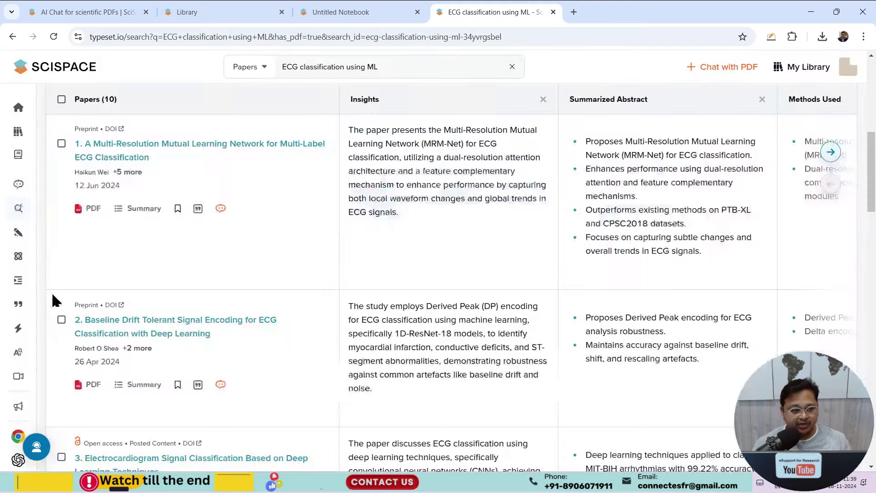
click(648, 73)
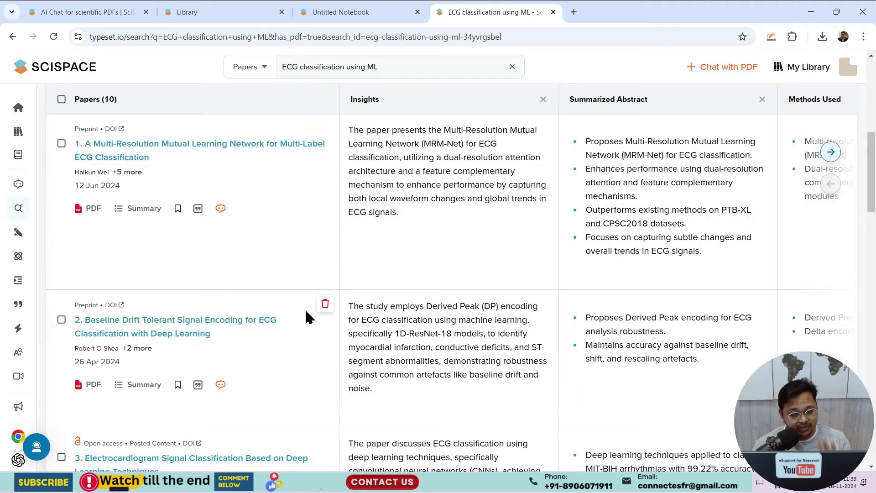
- Upload applsci-10-08137.pdf to Chat with PDF and save it in the ecg collection
scroll(313, 311, up, 5)
mouse_move(17, 192)
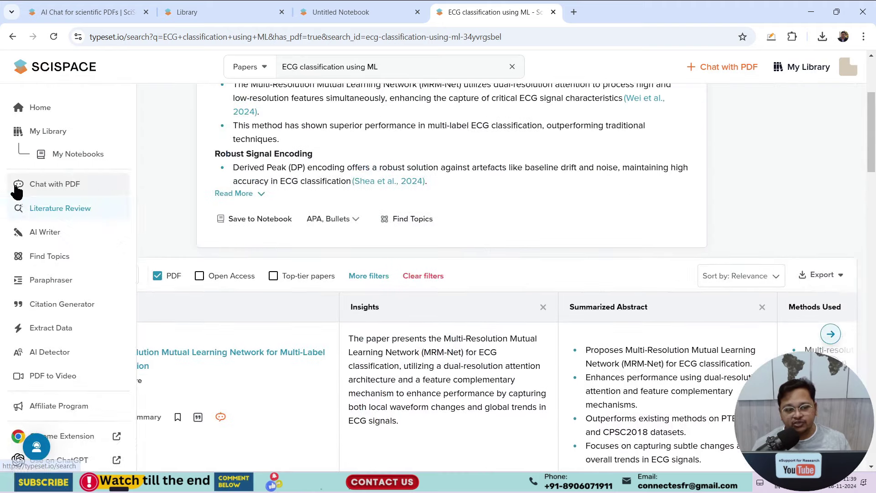
click(56, 187)
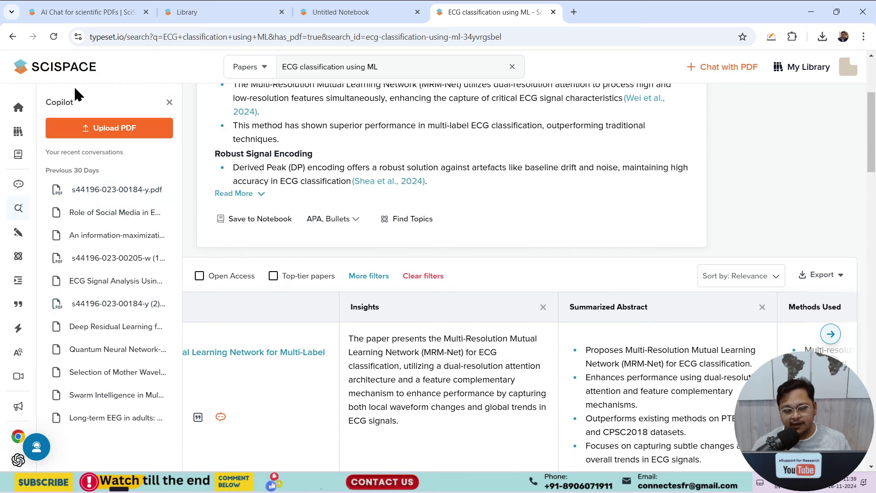
click(127, 134)
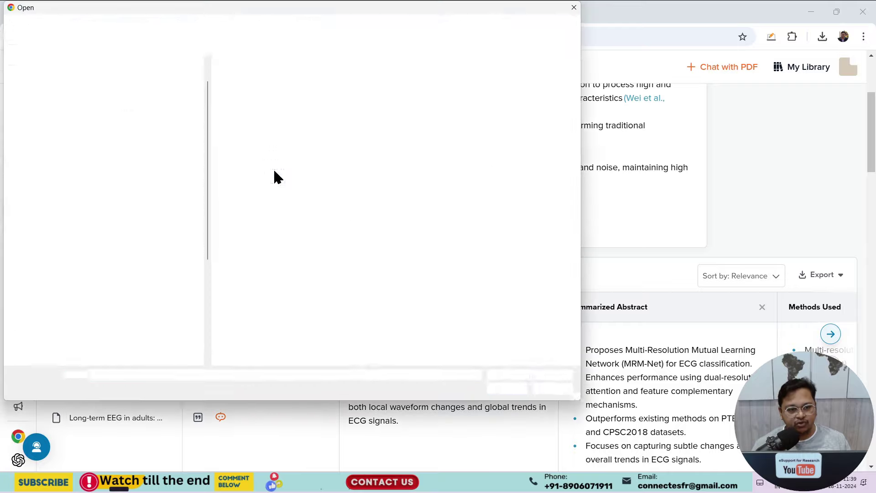
click(43, 108)
double_click(263, 130)
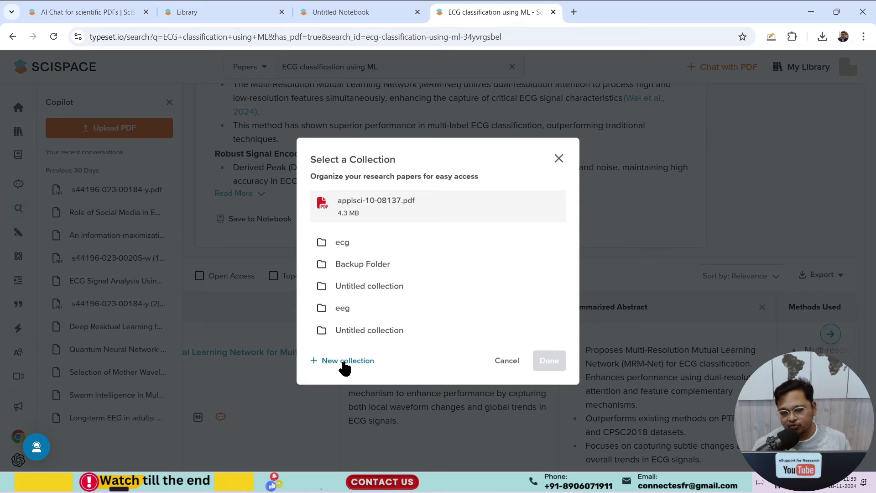
click(345, 245)
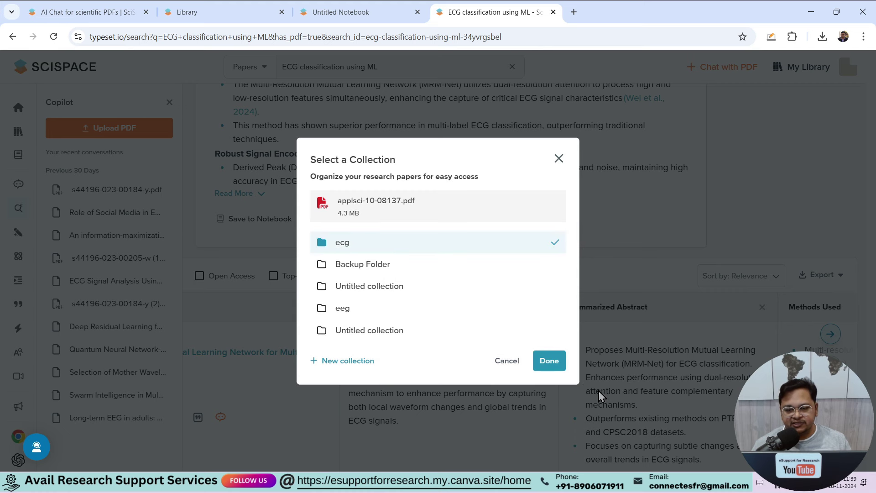
click(552, 362)
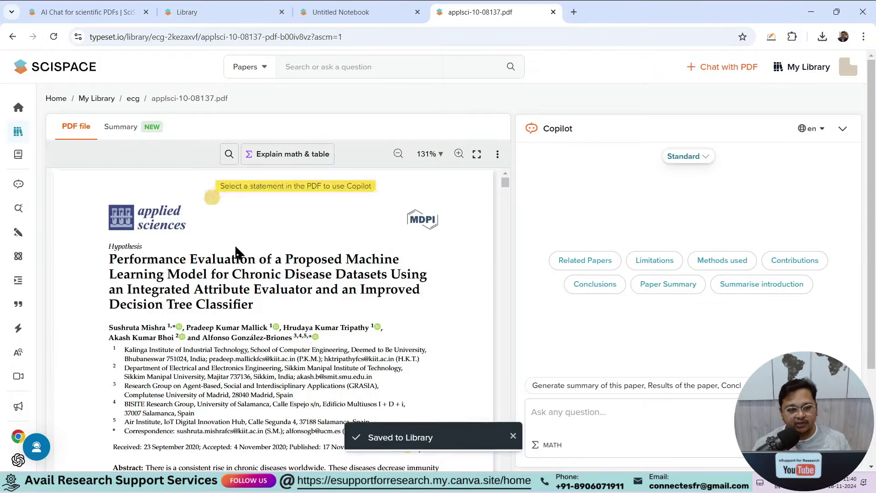
- Skim the uploaded paper from its title and abstract through to the attribute selection process figure
scroll(351, 299, down, 5)
scroll(352, 300, down, 3)
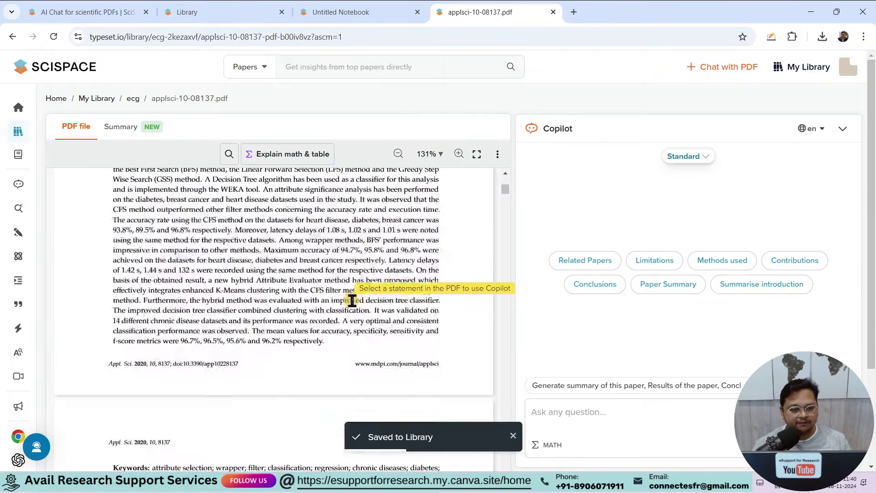
scroll(352, 300, up, 3)
scroll(352, 300, up, 5)
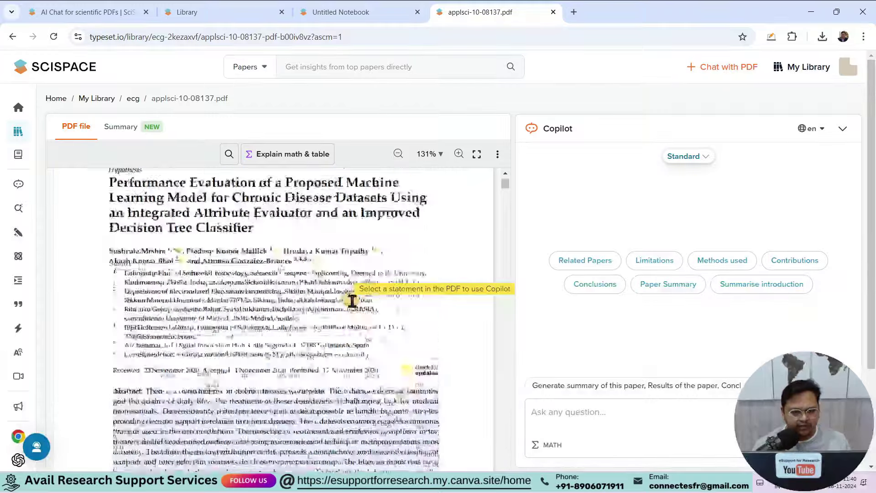
scroll(351, 304, down, 5)
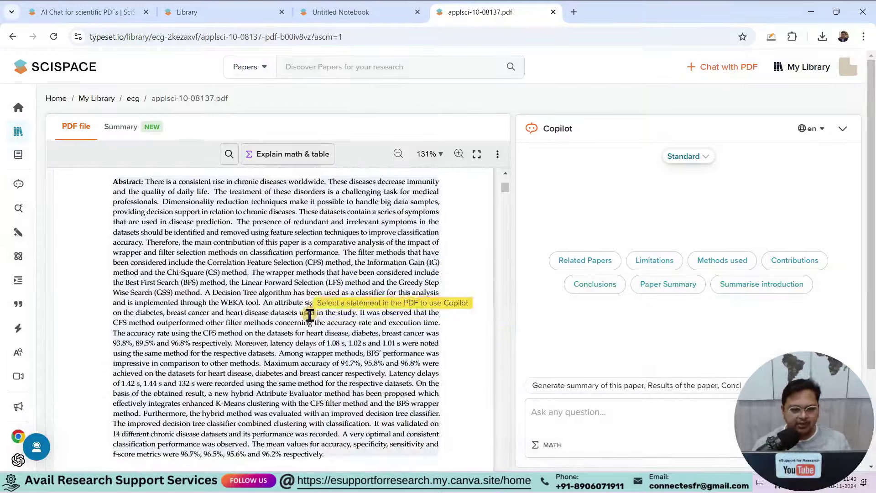
scroll(352, 306, down, 5)
scroll(315, 258, down, 10)
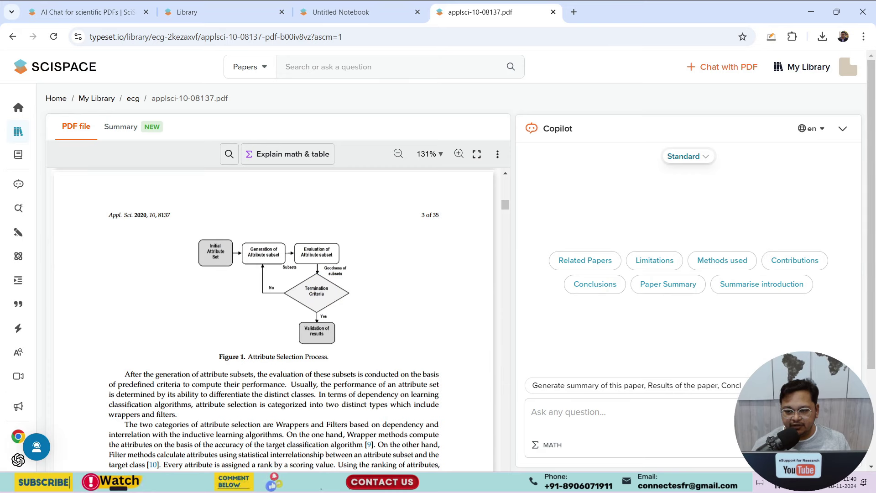
- Ask Copilot the suggested question "Limitations of this paper" about the uploaded PDF
click(729, 411)
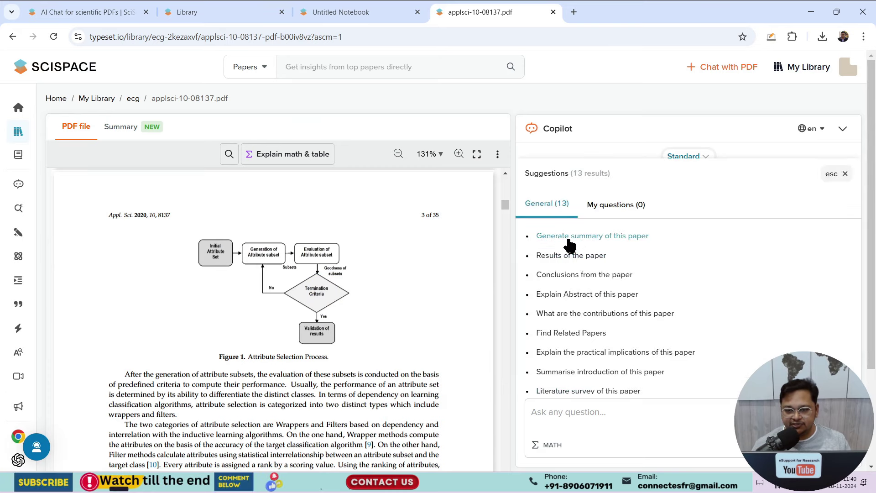
scroll(550, 295, down, 2)
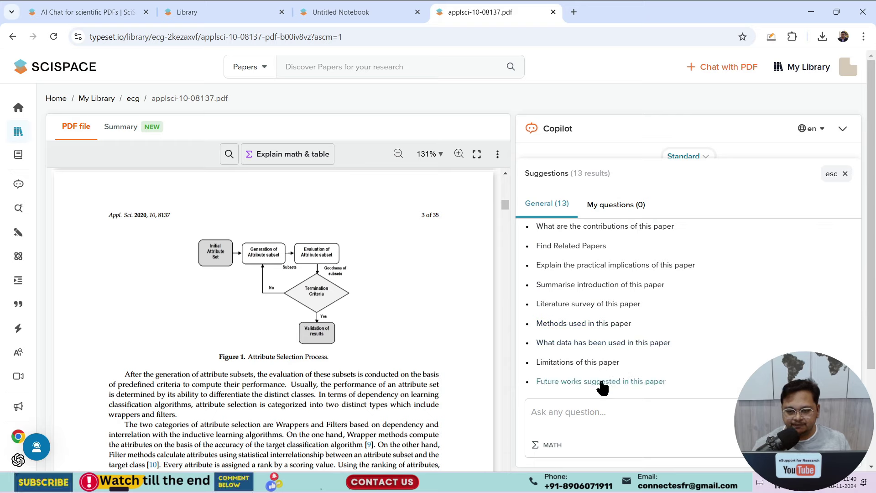
click(600, 365)
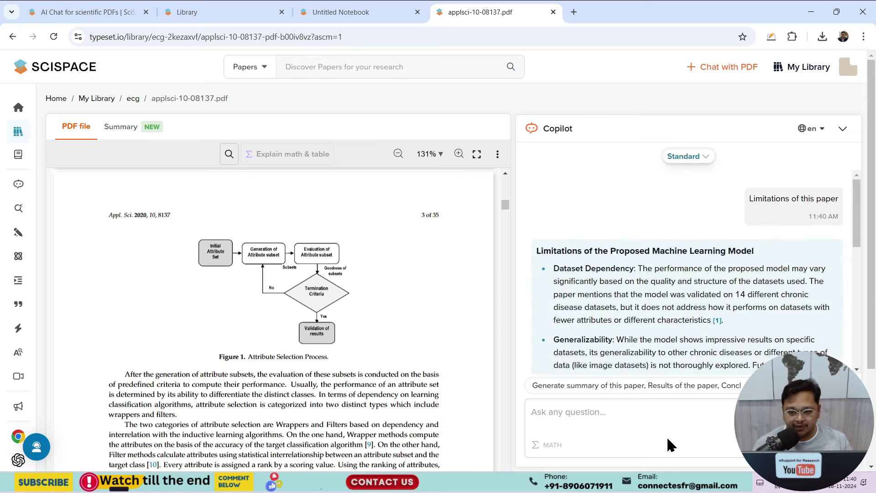
- Read to the end of the limitations answer and ask Copilot "methods ued in this paper"
scroll(708, 307, down, 6)
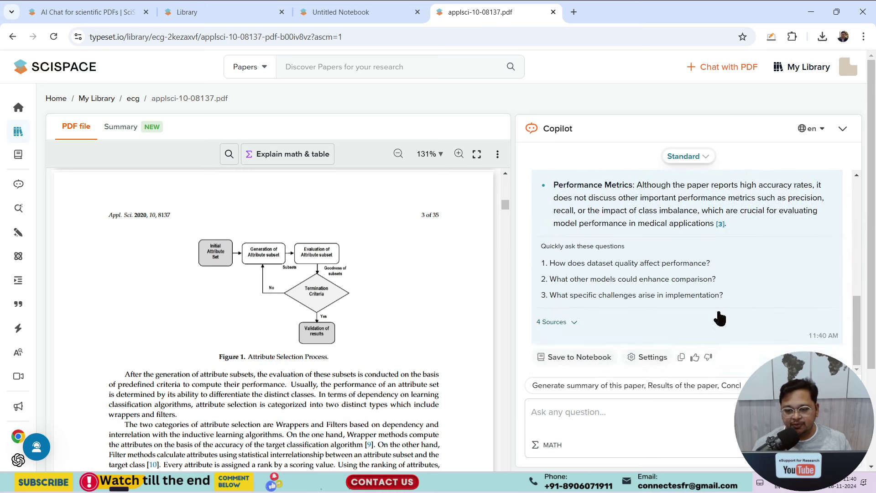
click(576, 420)
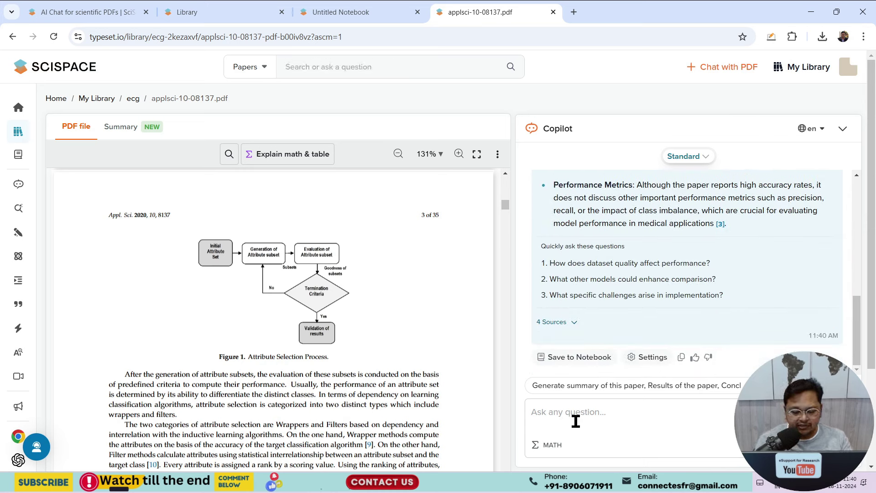
text(methods )
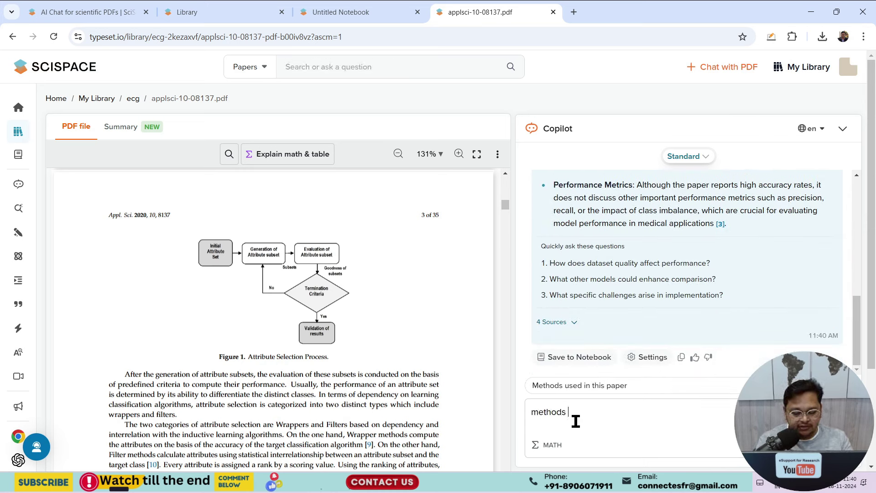
text(ued in thi)
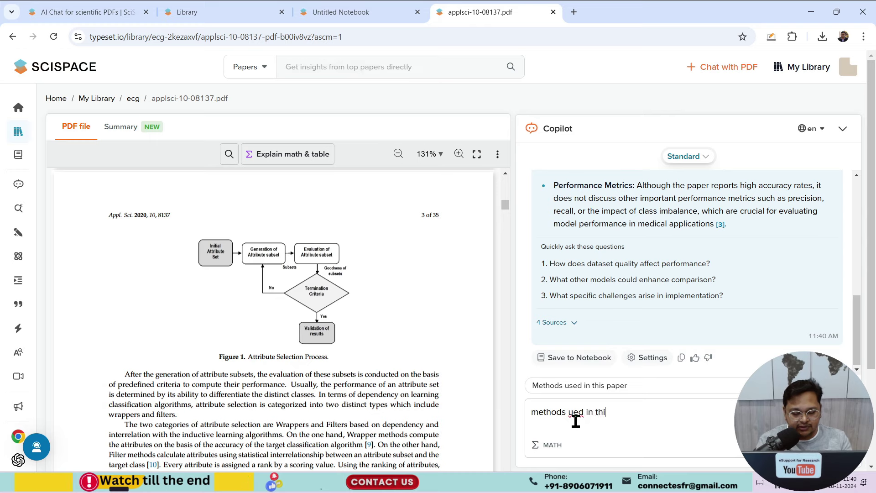
text(s paper)
key(Return)
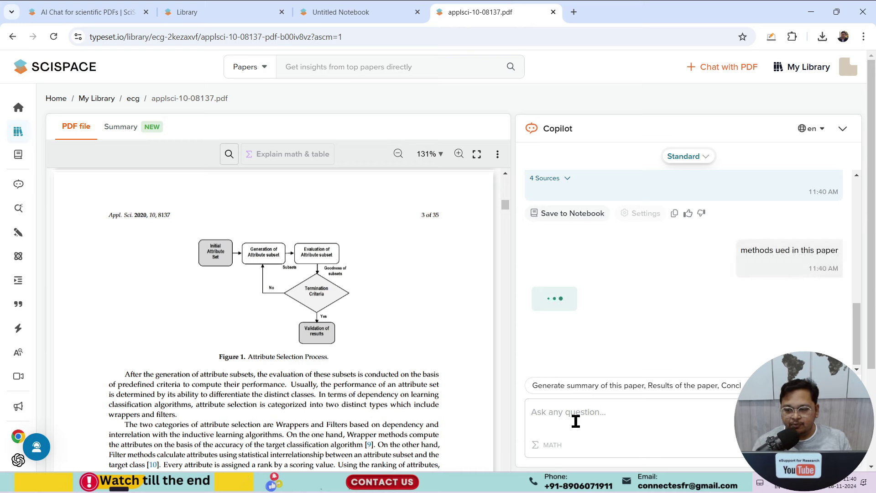
- Read through Copilot's answer on the methods used alongside the paper's attribute selection pages
click(322, 235)
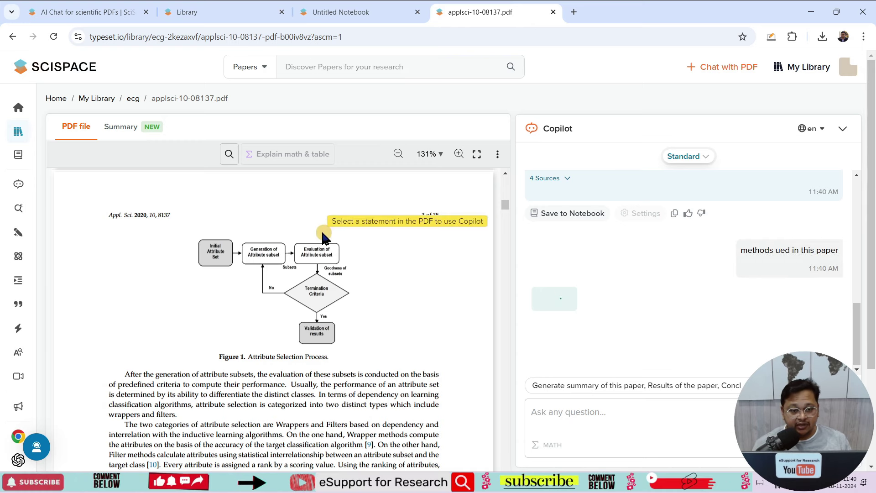
click(333, 259)
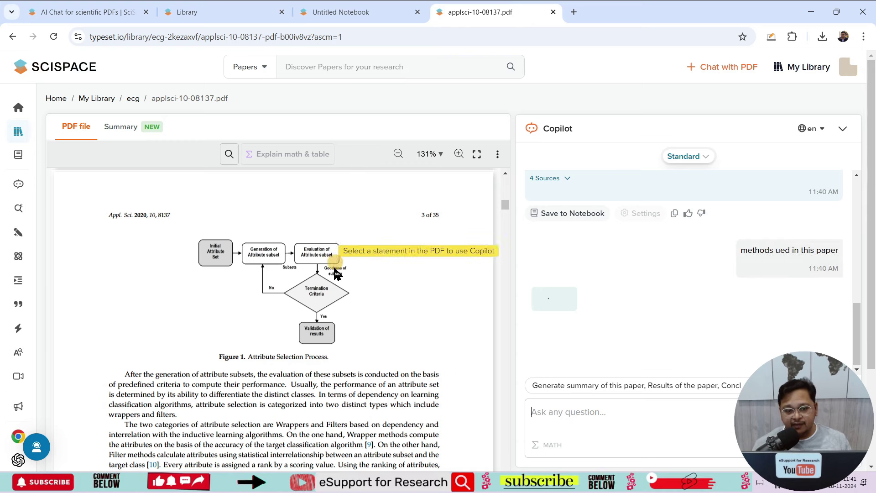
click(342, 252)
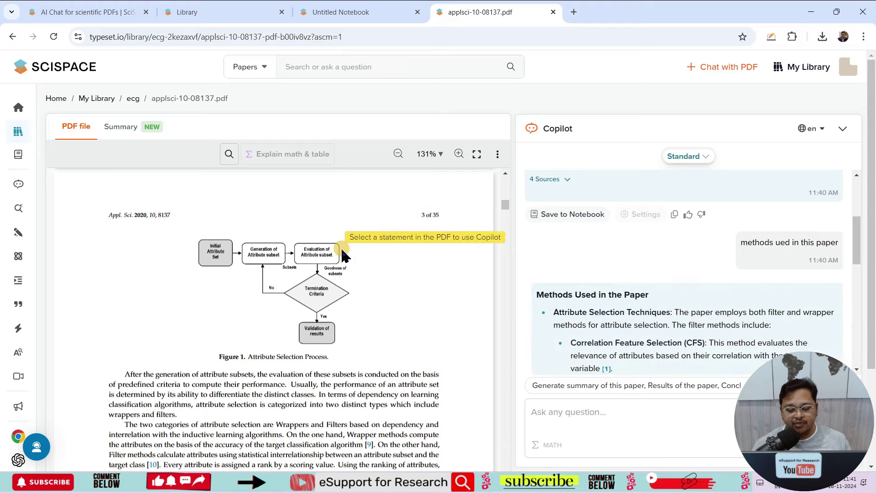
scroll(344, 256, down, 5)
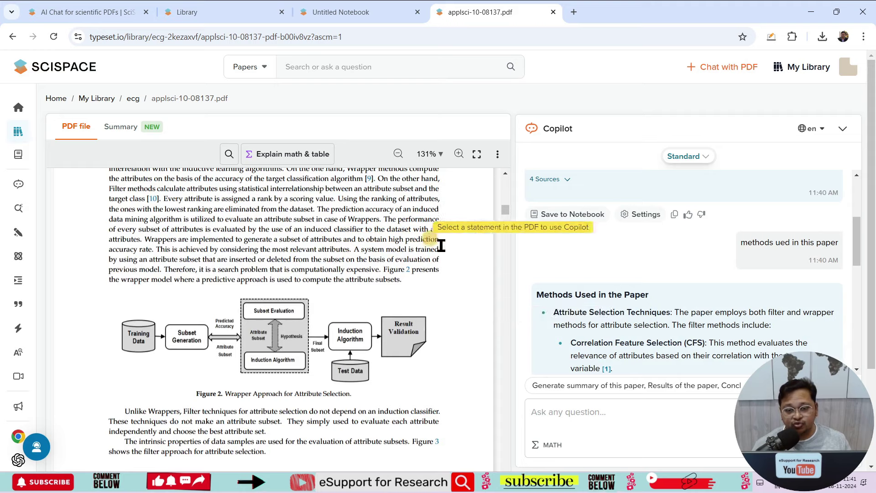
scroll(705, 320, down, 3)
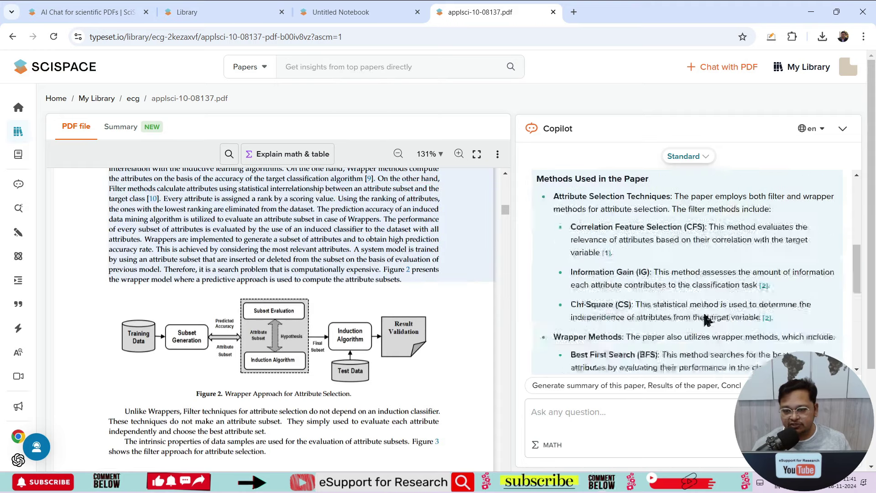
scroll(705, 319, down, 5)
- Have Copilot explain equations (4) to (7) on page 20 of the paper using Explain math & table
drag(505, 215, 510, 404)
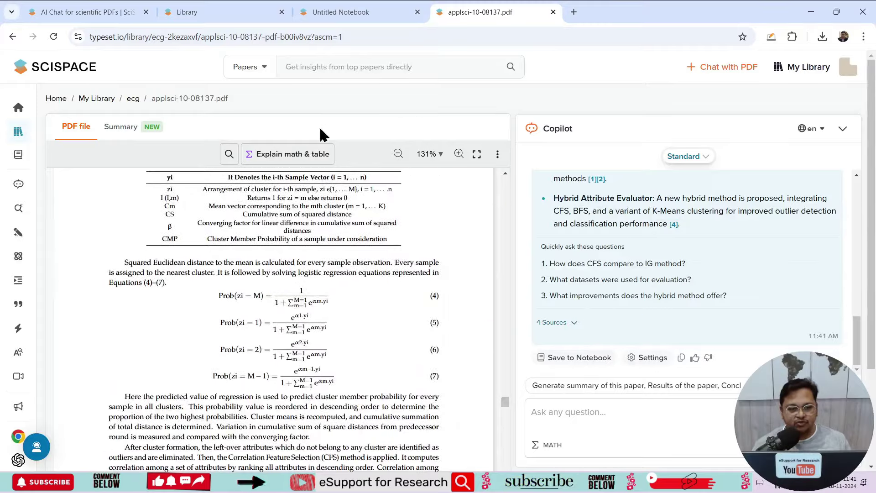
click(280, 155)
drag(206, 294, 445, 391)
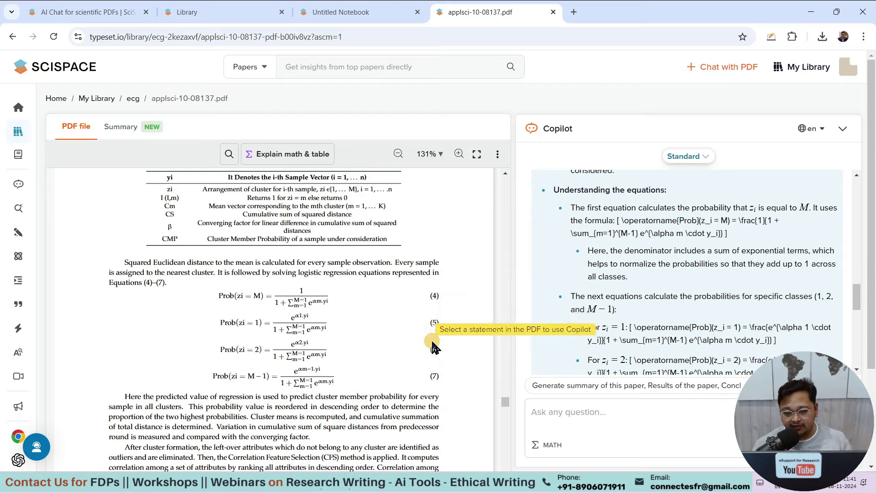
- Examine Copilot's explanation of the probability equations against the equations and parameter table in the paper
scroll(429, 336, down, 2)
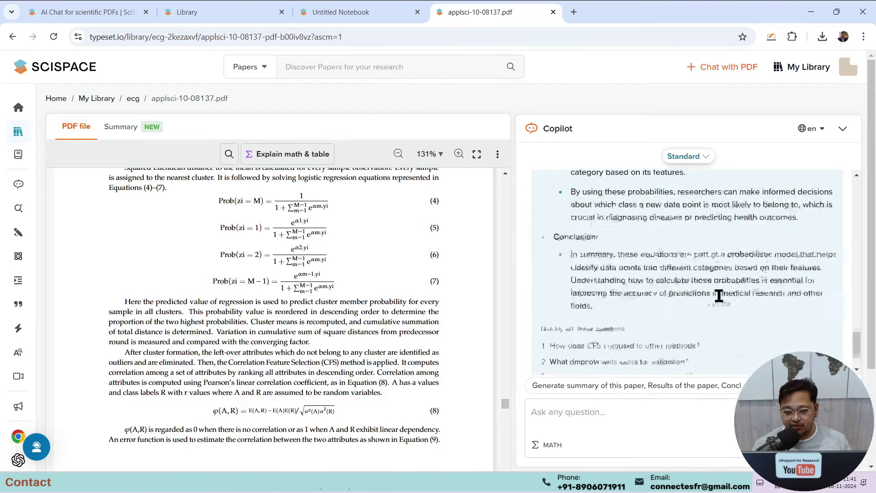
scroll(721, 297, up, 10)
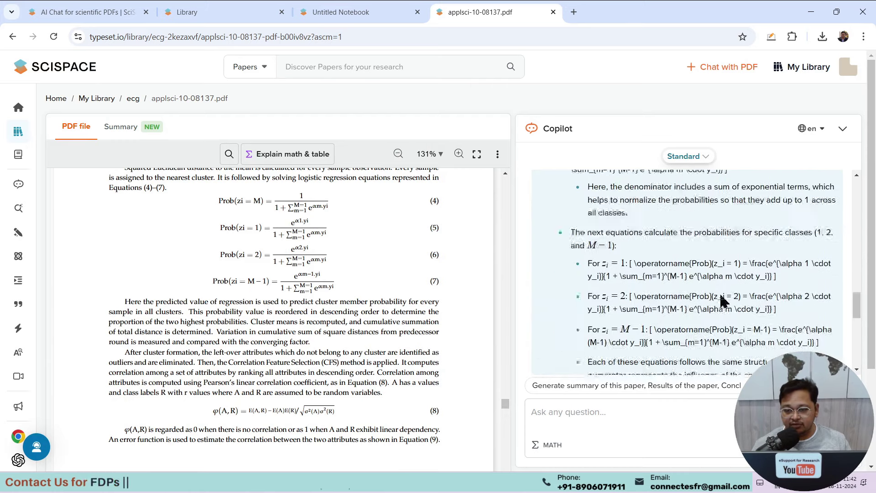
scroll(721, 302, up, 3)
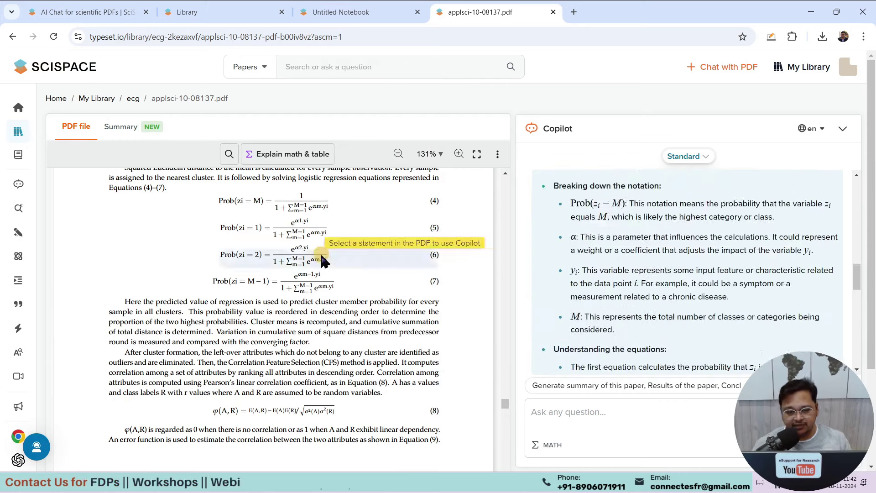
scroll(424, 255, up, 10)
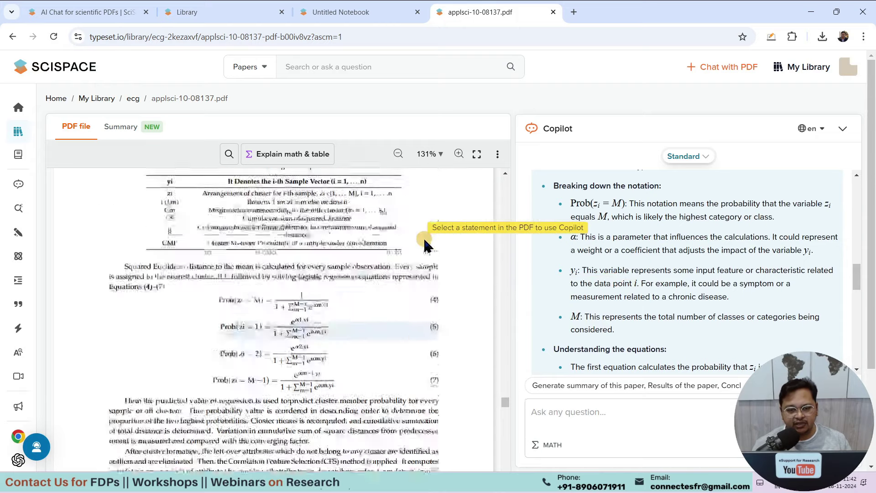
scroll(416, 264, up, 3)
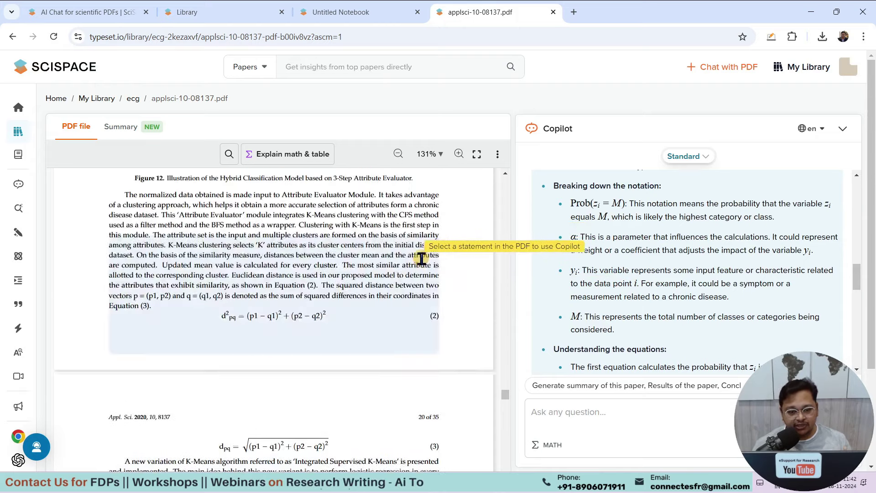
scroll(659, 308, down, 2)
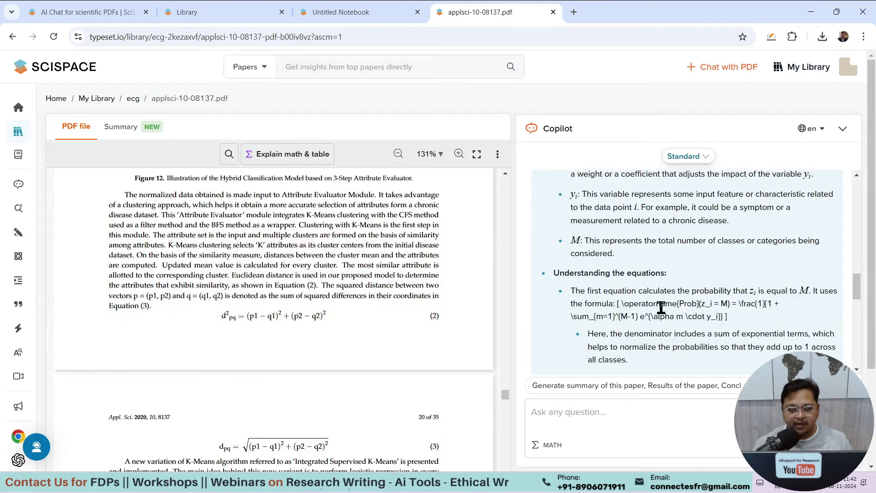
scroll(409, 300, down, 13)
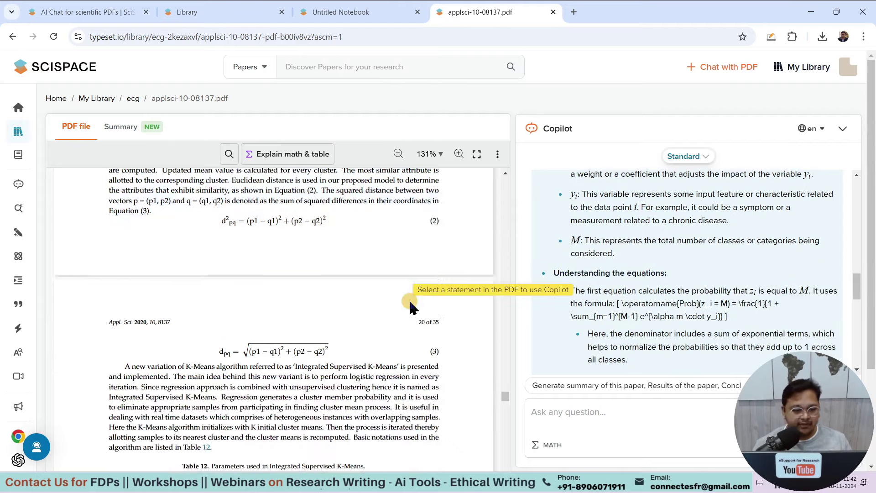
scroll(409, 301, down, 5)
scroll(409, 300, up, 4)
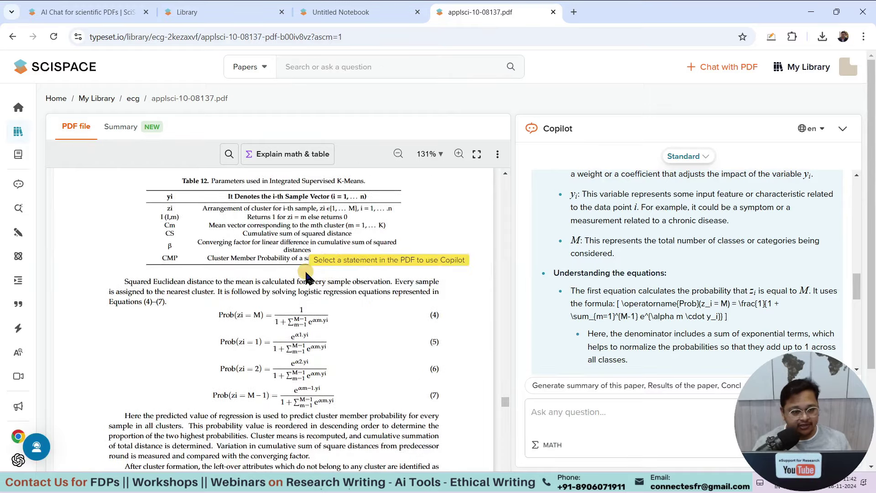
- View the Extract Data tool's upload page and switch to the Paraphraser
mouse_move(28, 255)
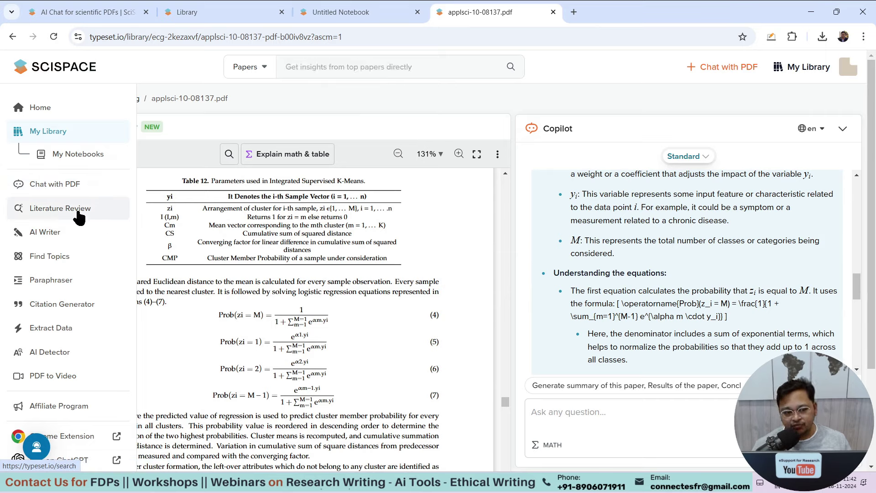
click(58, 331)
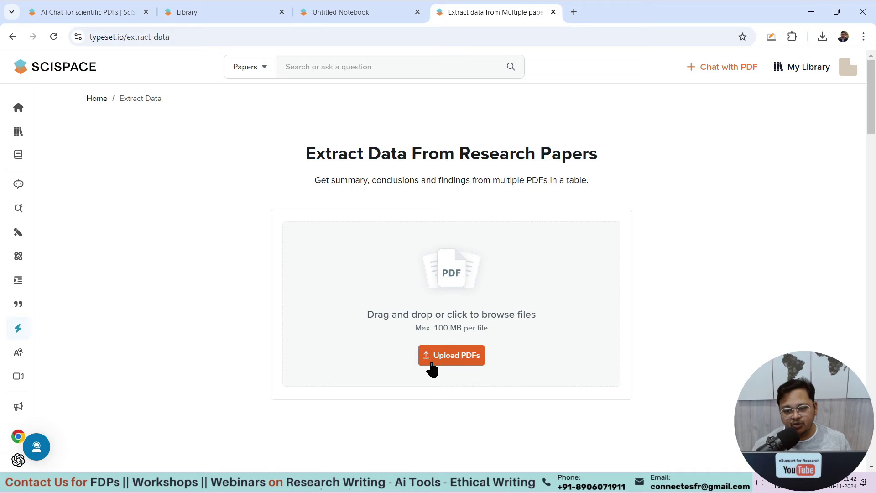
mouse_move(16, 284)
click(68, 281)
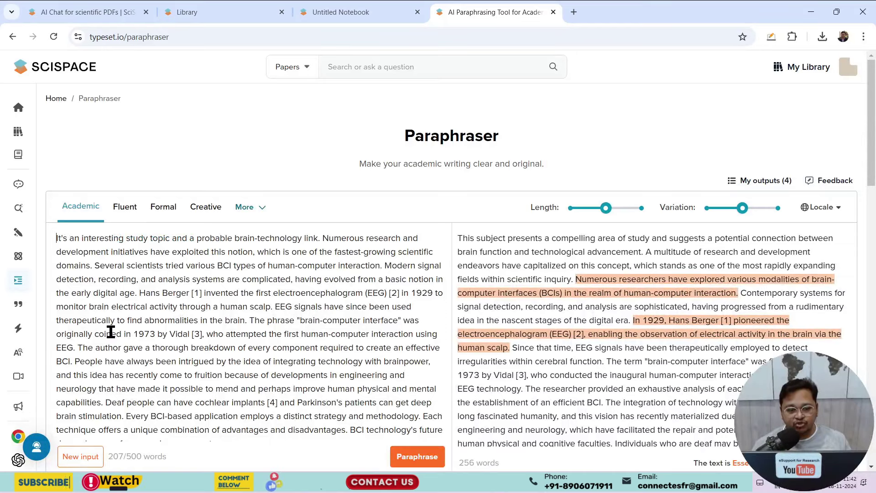
- Compare the Paraphraser's original brain-computer interface text with its rewritten version and look over the additional writing styles
scroll(170, 286, down, 2)
scroll(171, 286, down, 2)
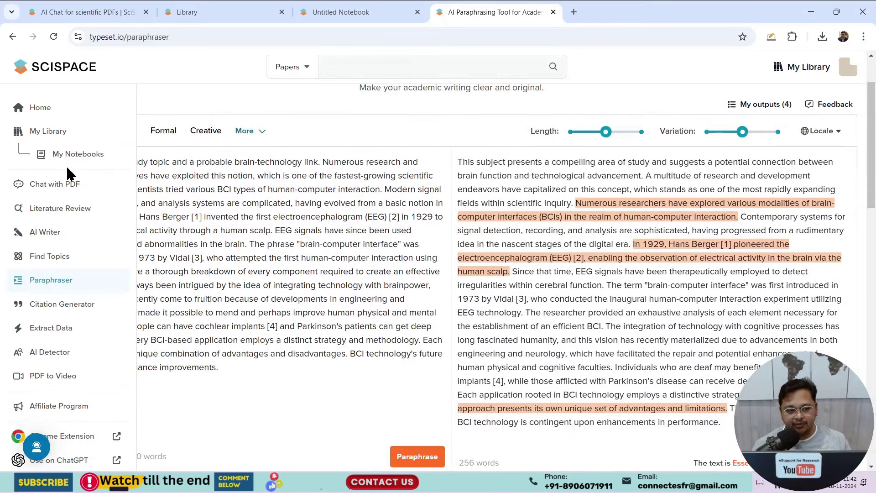
drag(260, 358, 51, 173)
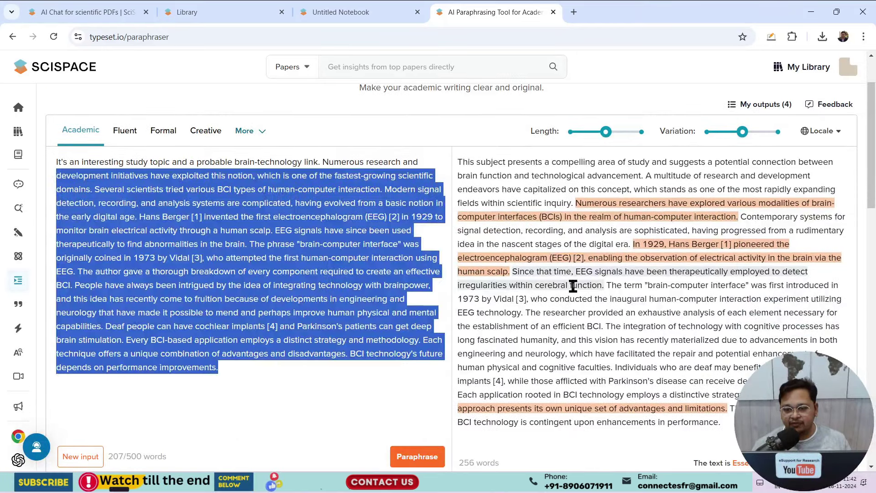
scroll(746, 336, down, 2)
scroll(744, 332, up, 3)
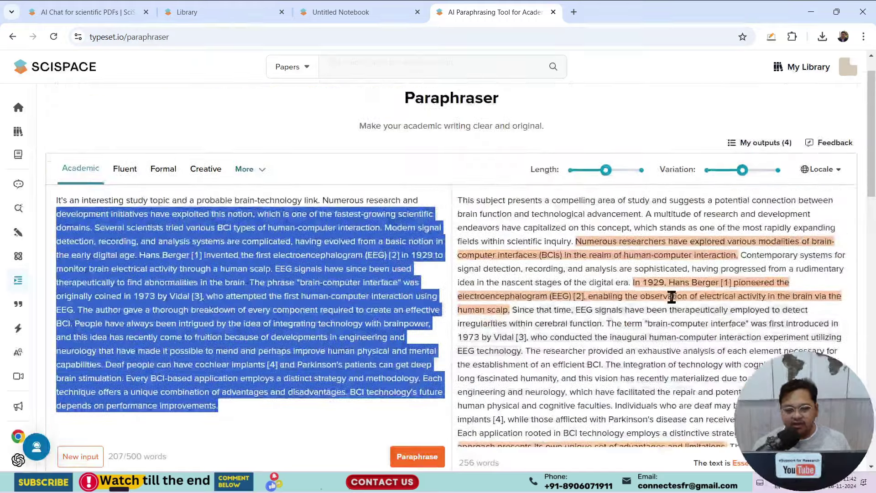
scroll(306, 395, down, 2)
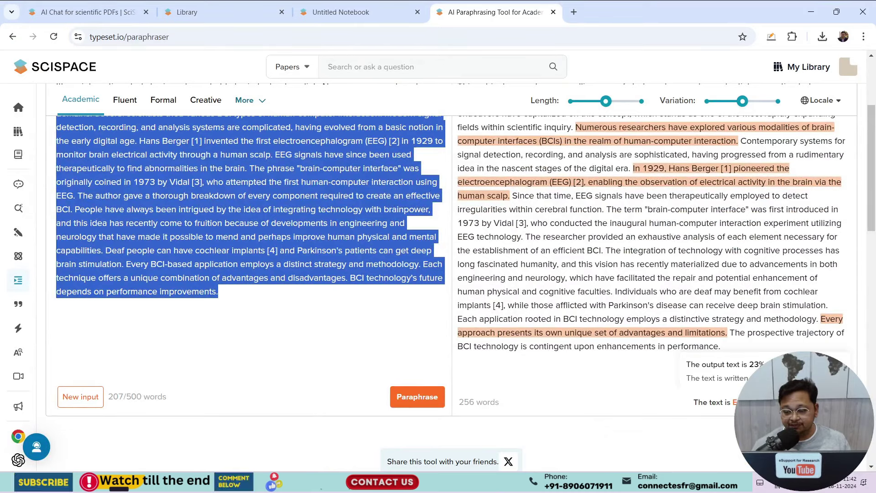
scroll(670, 382, up, 2)
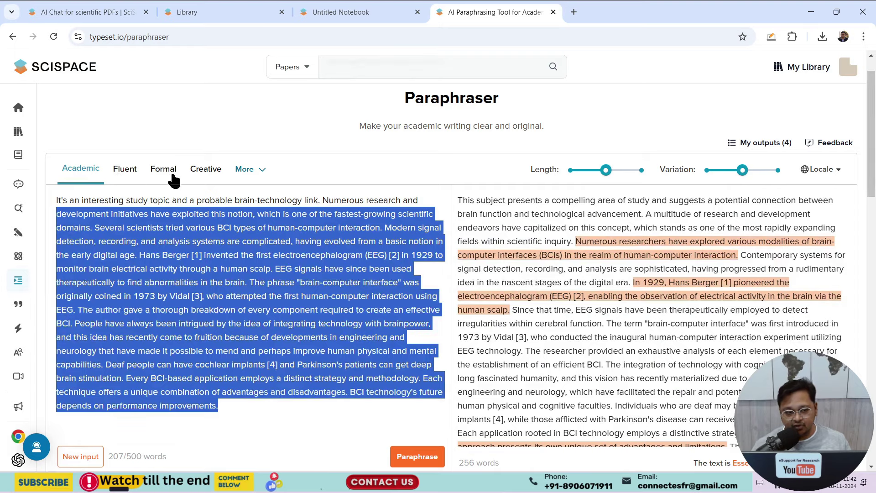
click(263, 171)
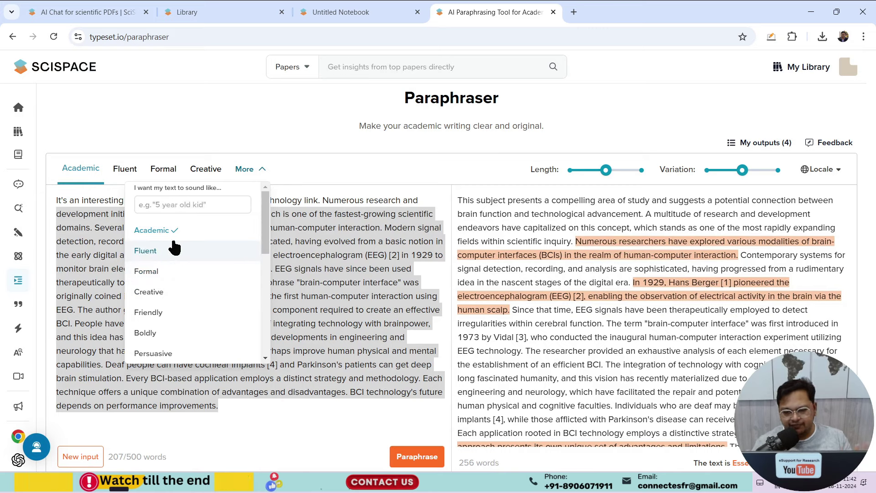
click(287, 415)
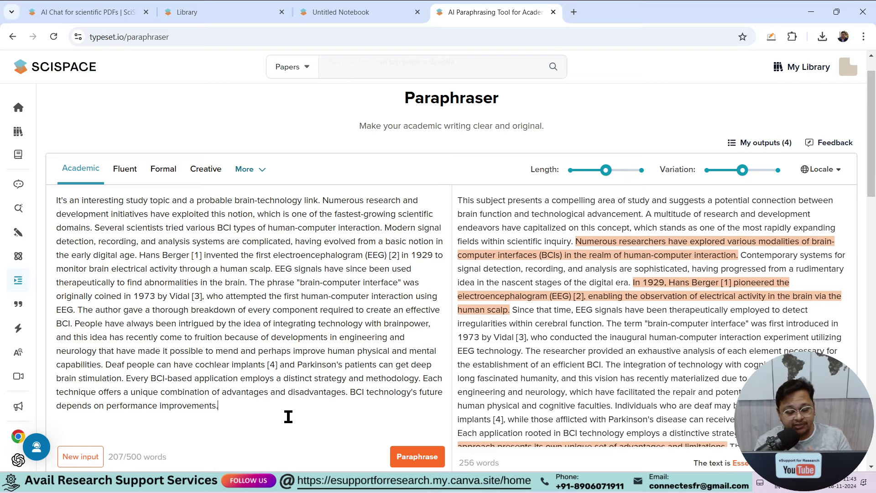
- Open the Citation Generator and examine the webpage source details with their APA main and in-text citations
mouse_move(28, 305)
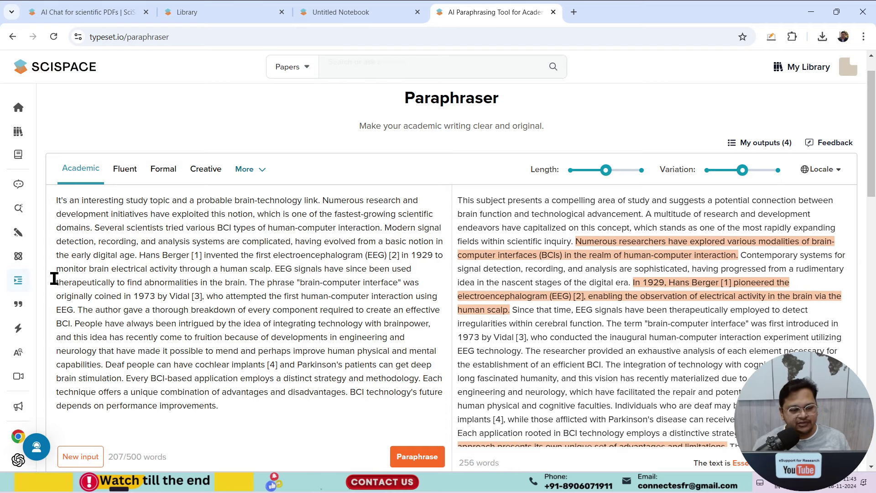
click(66, 305)
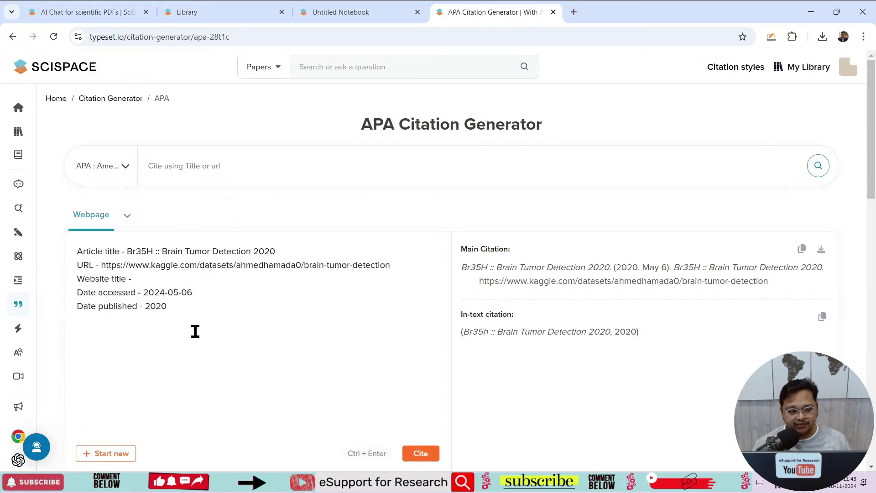
drag(81, 251, 231, 335)
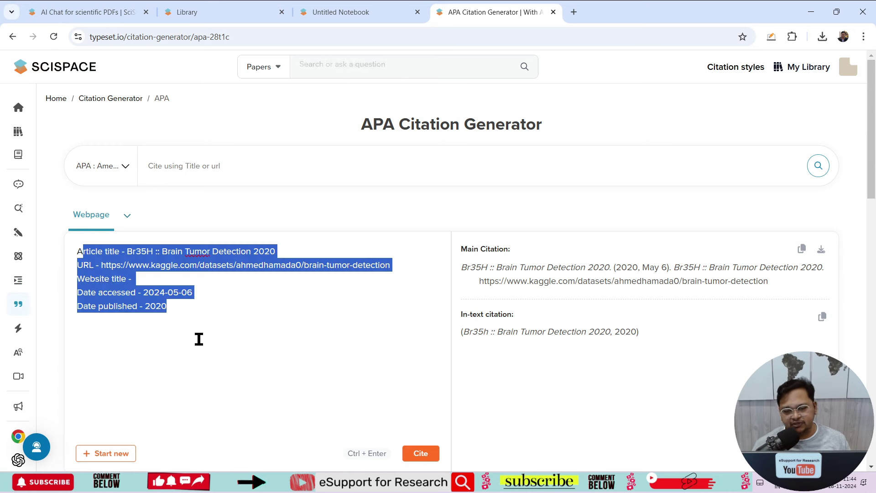
click(387, 307)
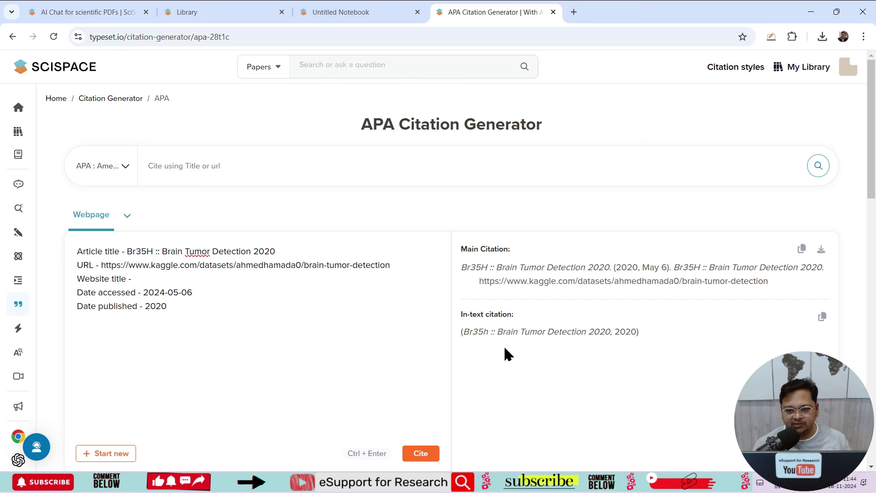
scroll(507, 353, down, 2)
scroll(541, 355, up, 1)
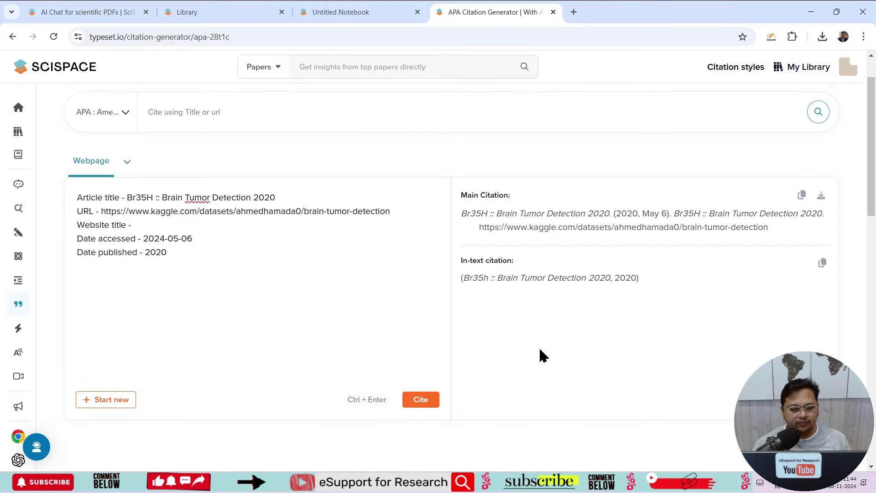
- Open the AI Detector and review the highlighted sentences and the AI detection report for the scanned text
mouse_move(9, 273)
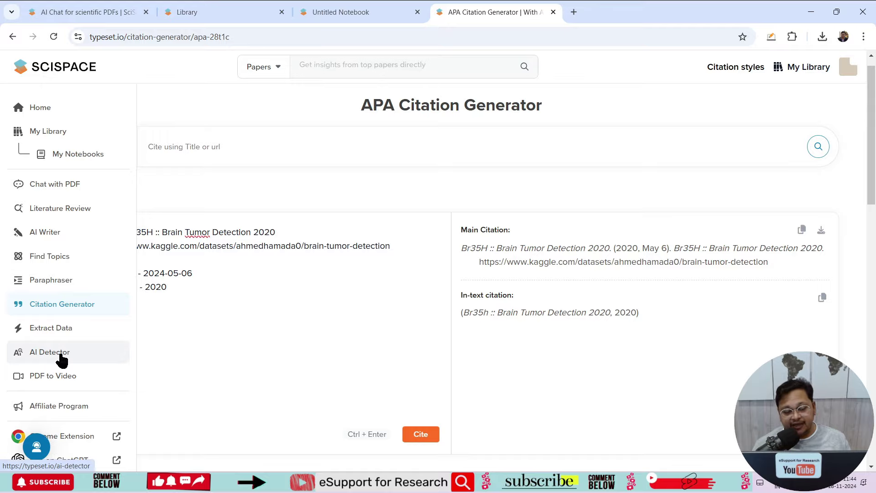
click(117, 352)
scroll(246, 274, down, 3)
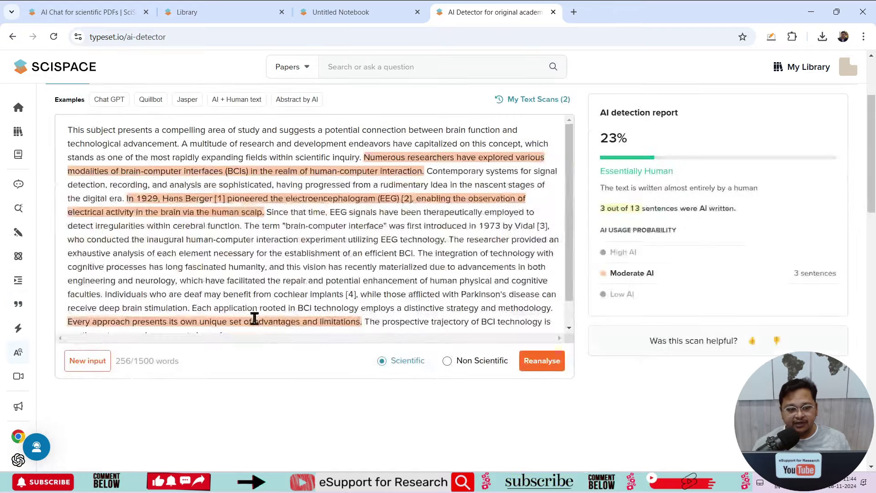
scroll(455, 241, up, 2)
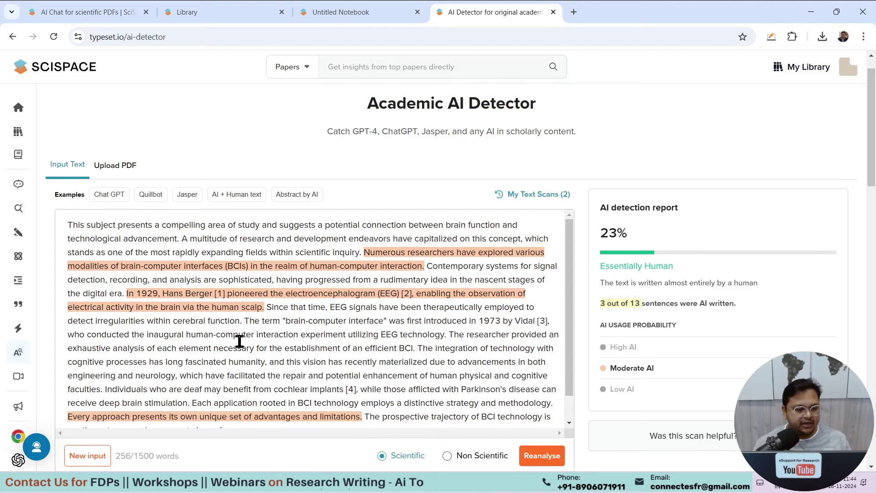
scroll(196, 347, down, 1)
- Open the PDF to Video tool
mouse_move(22, 336)
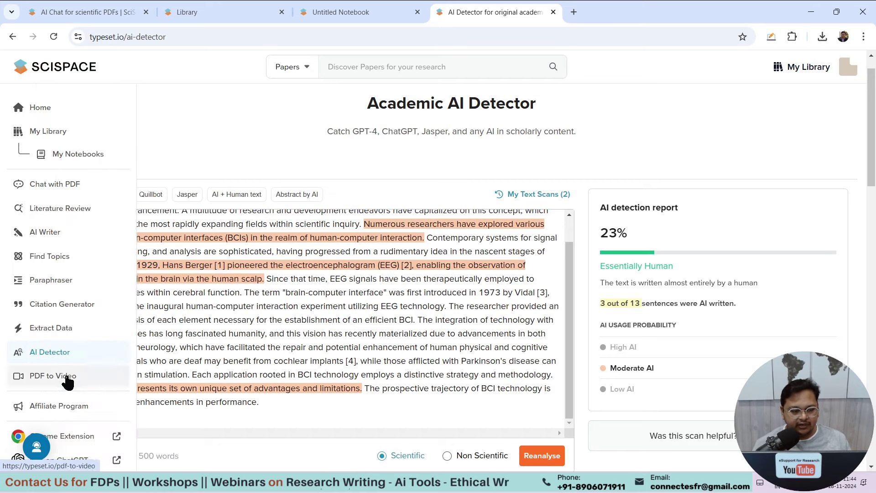